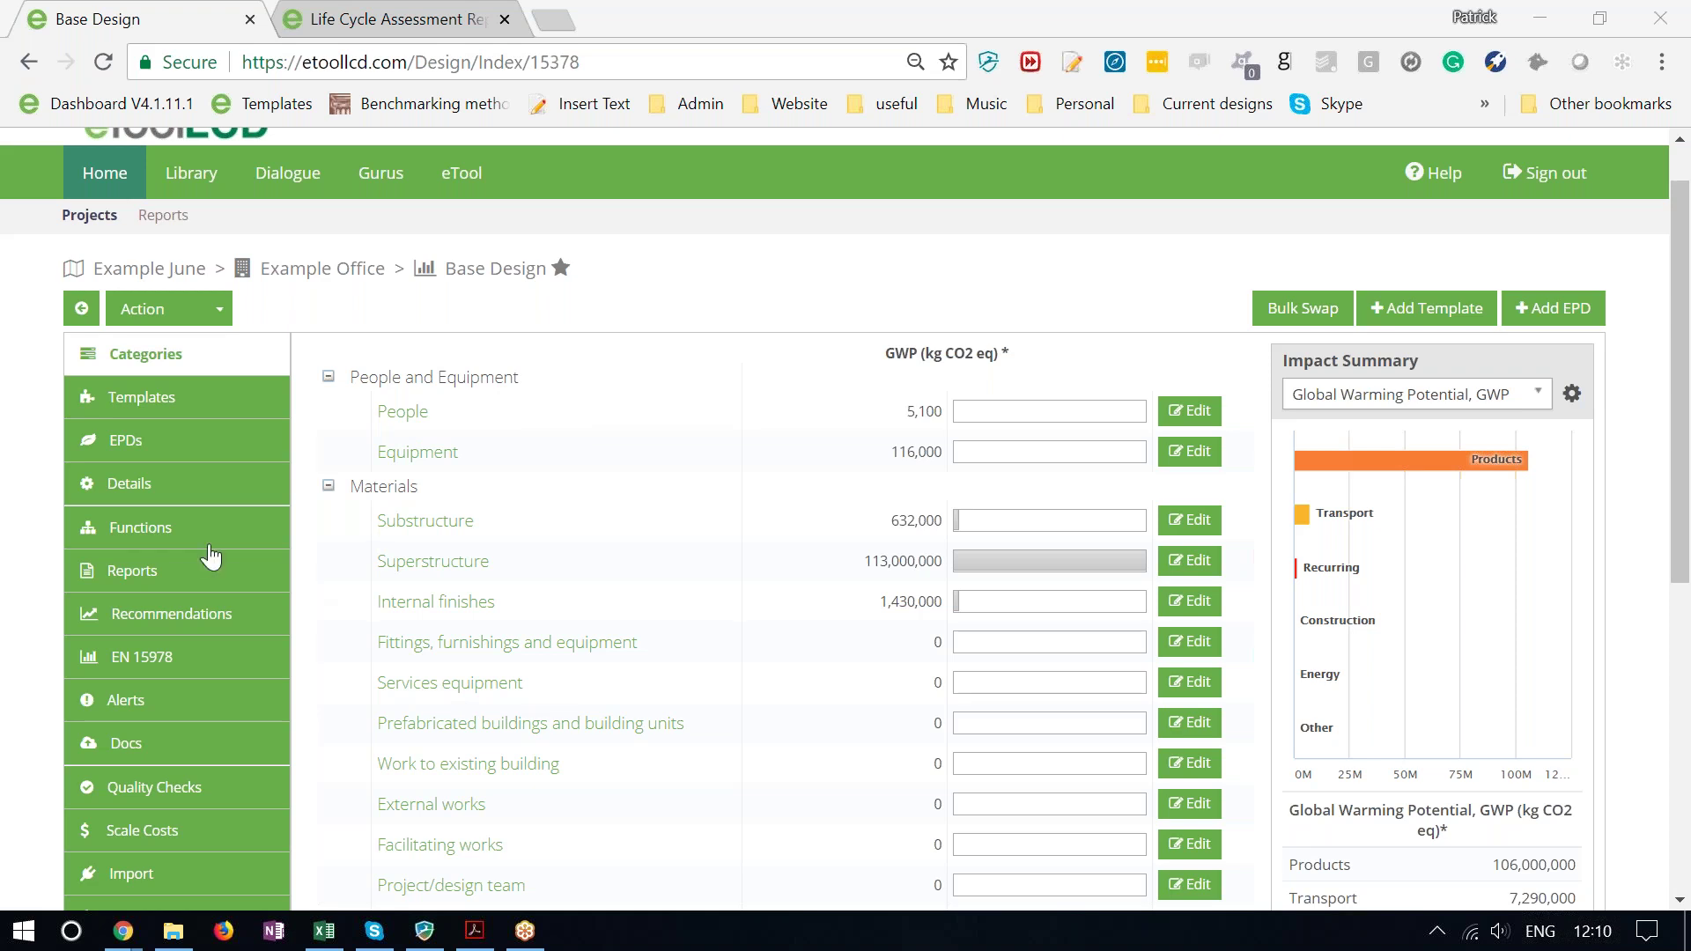
Review the Base Design's list of templates and its impact breakdown by category.
{"action": "left_click", "coordinate": [197, 413]}
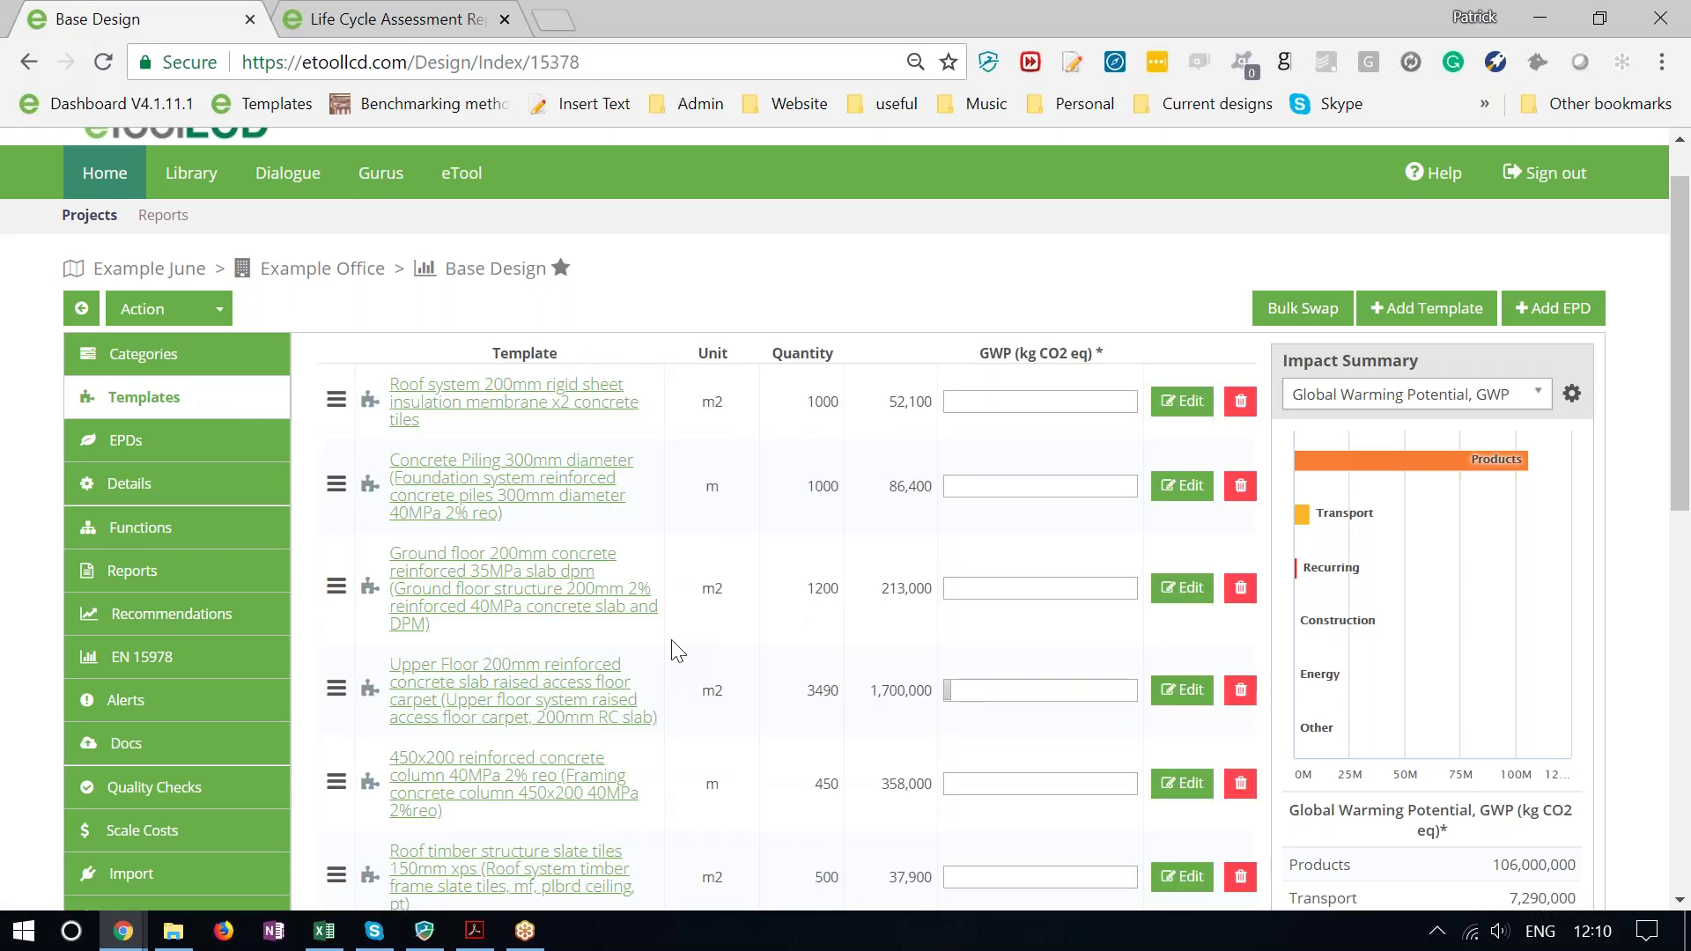
{"action": "scroll", "coordinate": [676, 650], "scroll_direction": "down", "scroll_amount": 15}
{"action": "scroll", "coordinate": [677, 652], "scroll_direction": "up", "scroll_amount": 2}
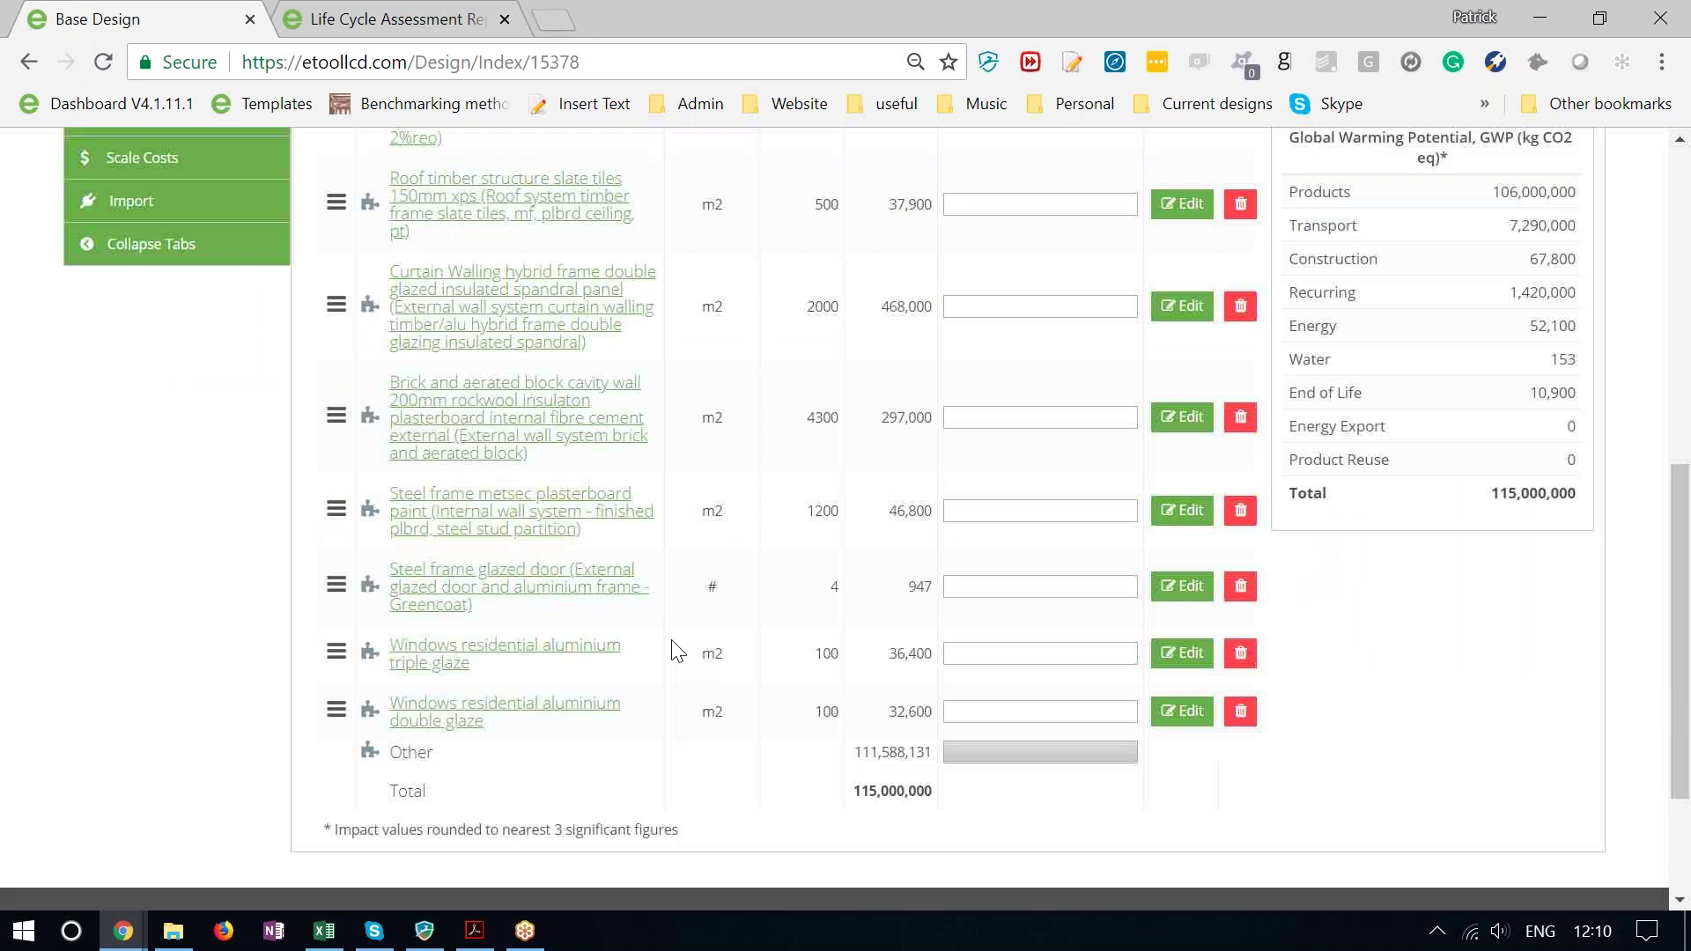
{"action": "scroll", "coordinate": [677, 651], "scroll_direction": "up", "scroll_amount": 3}
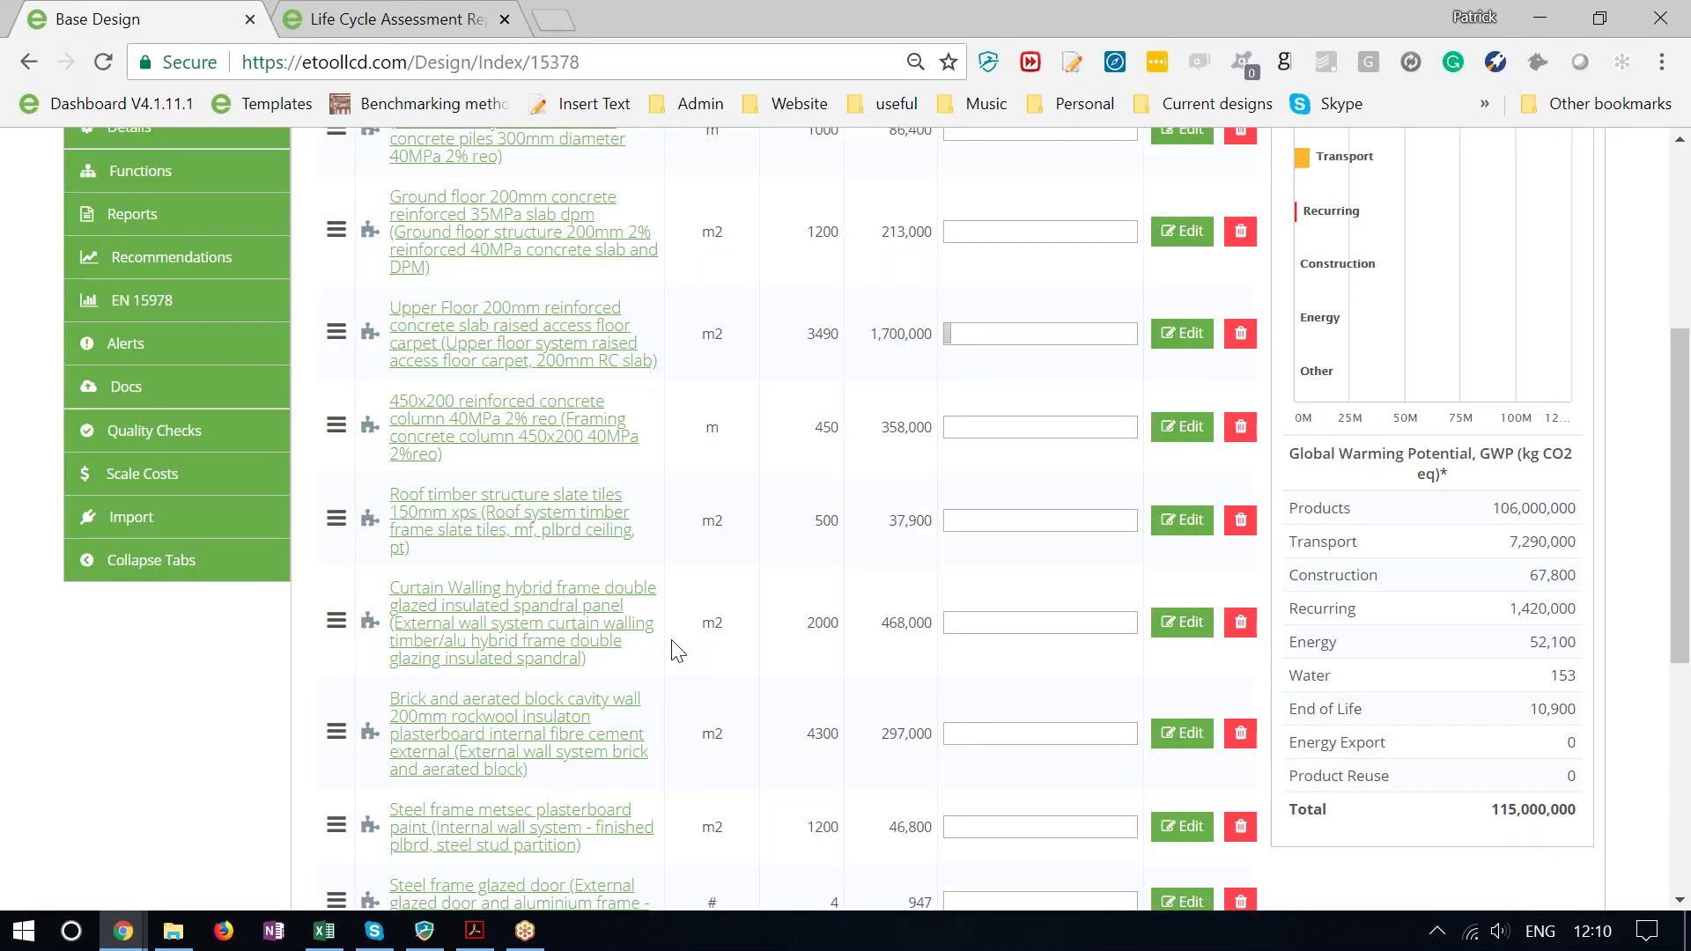
{"action": "scroll", "coordinate": [676, 652], "scroll_direction": "up", "scroll_amount": 3}
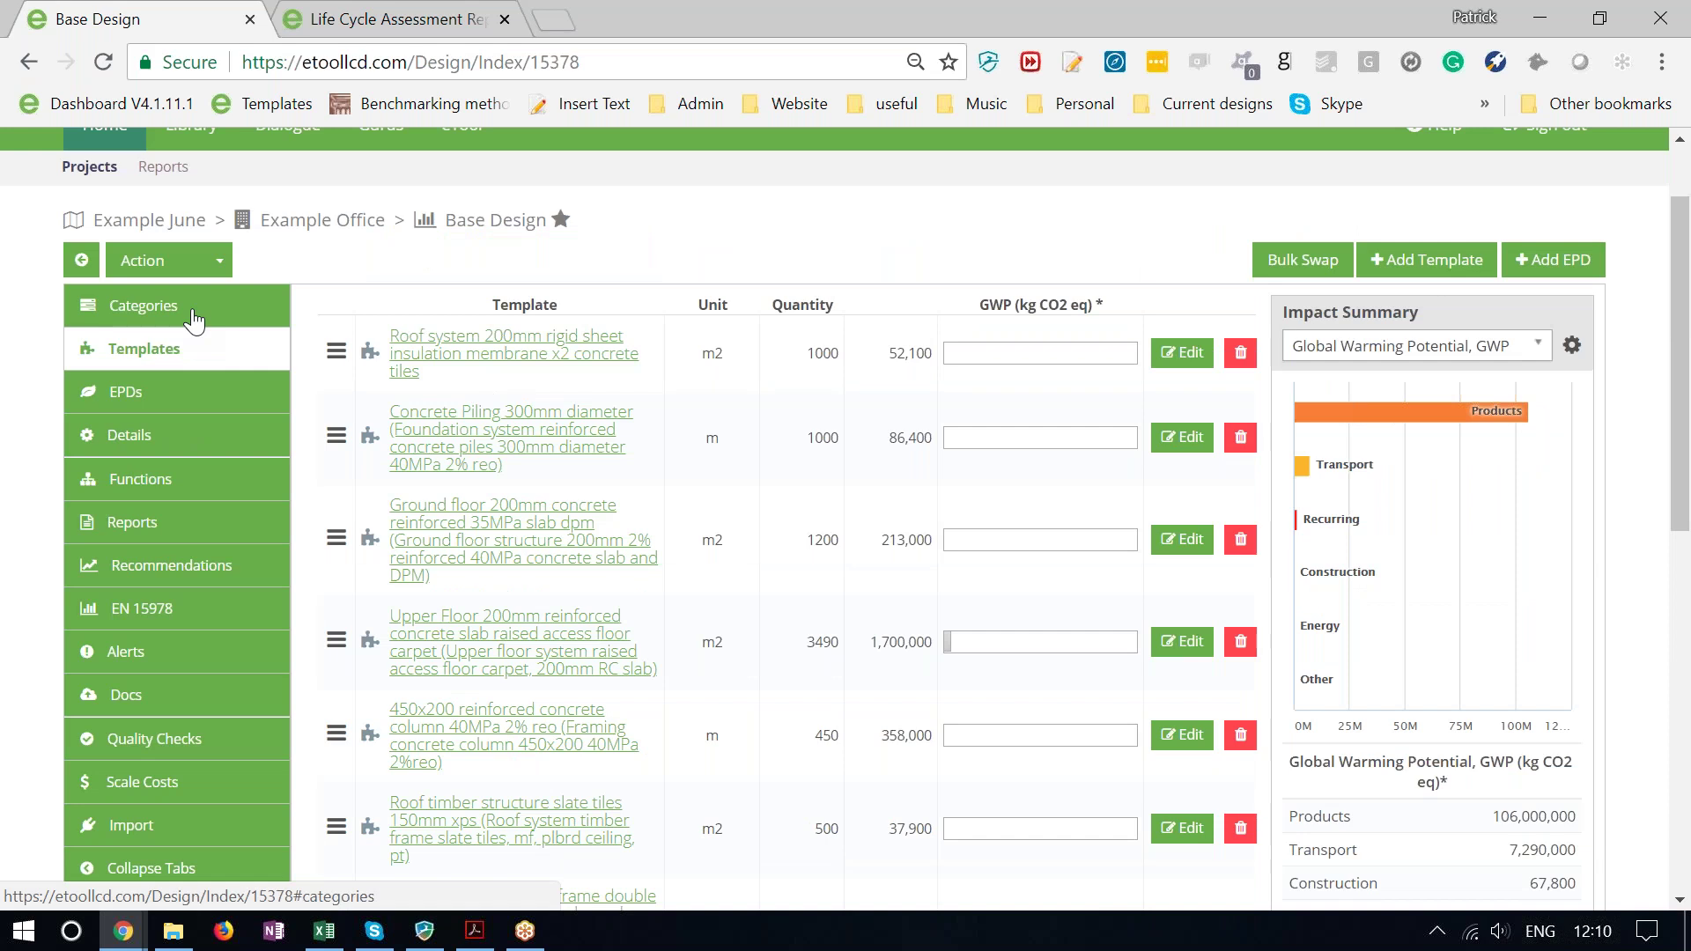
{"action": "left_click", "coordinate": [193, 319]}
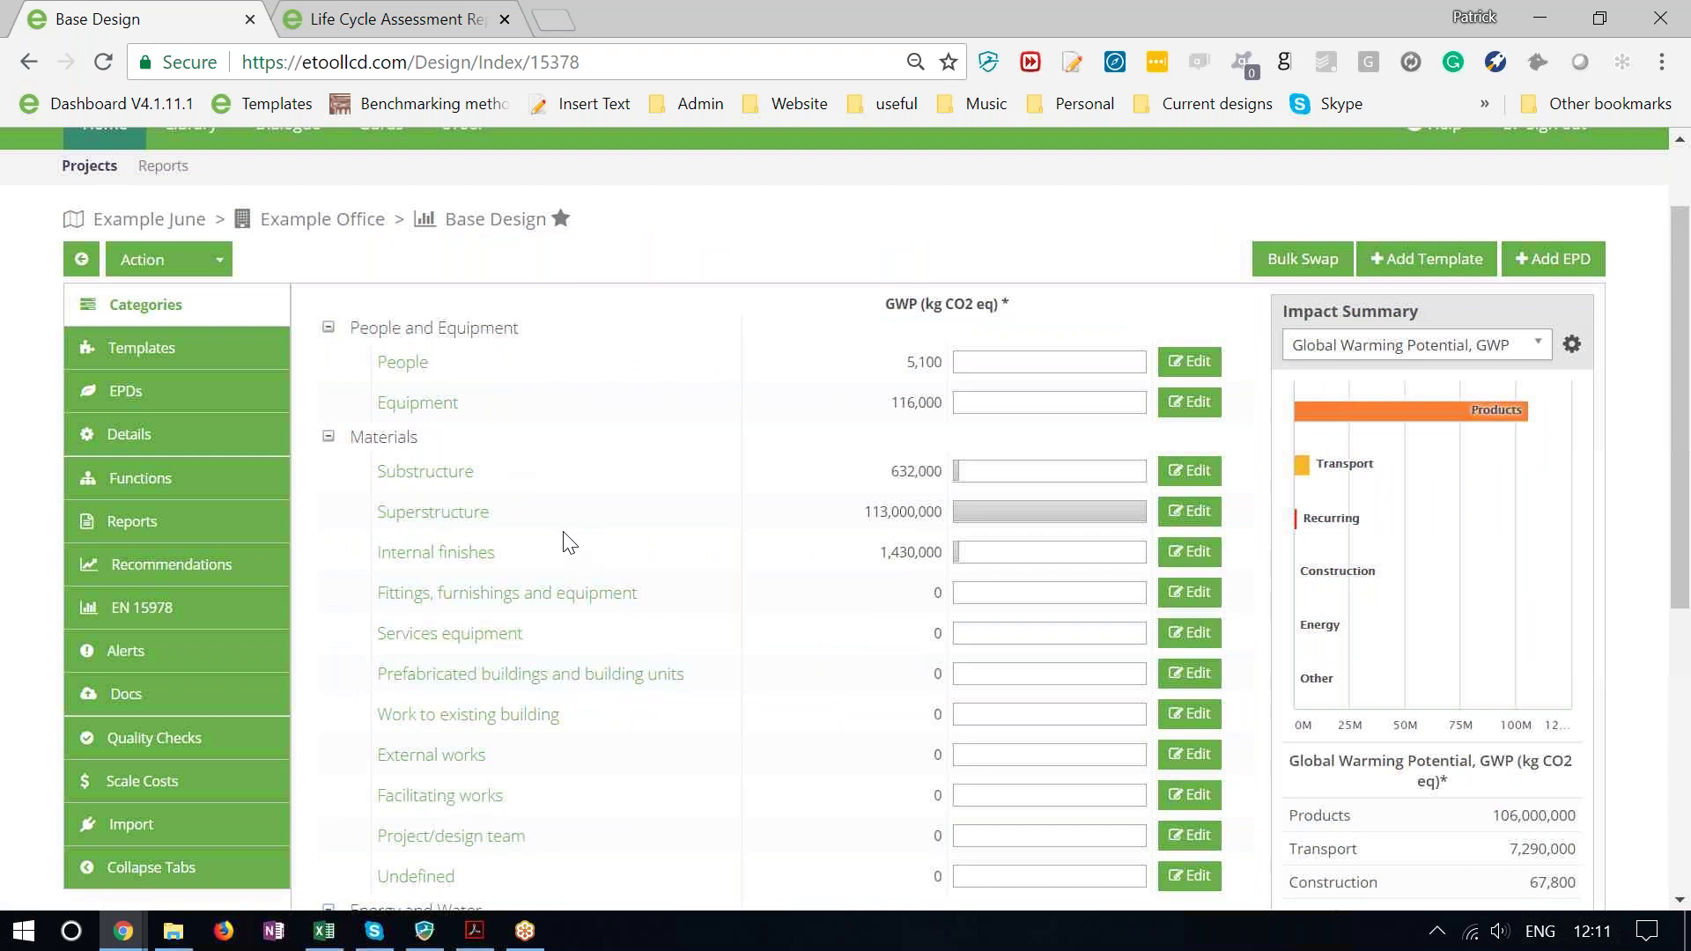
{"action": "scroll", "coordinate": [563, 541], "scroll_direction": "down", "scroll_amount": 1}
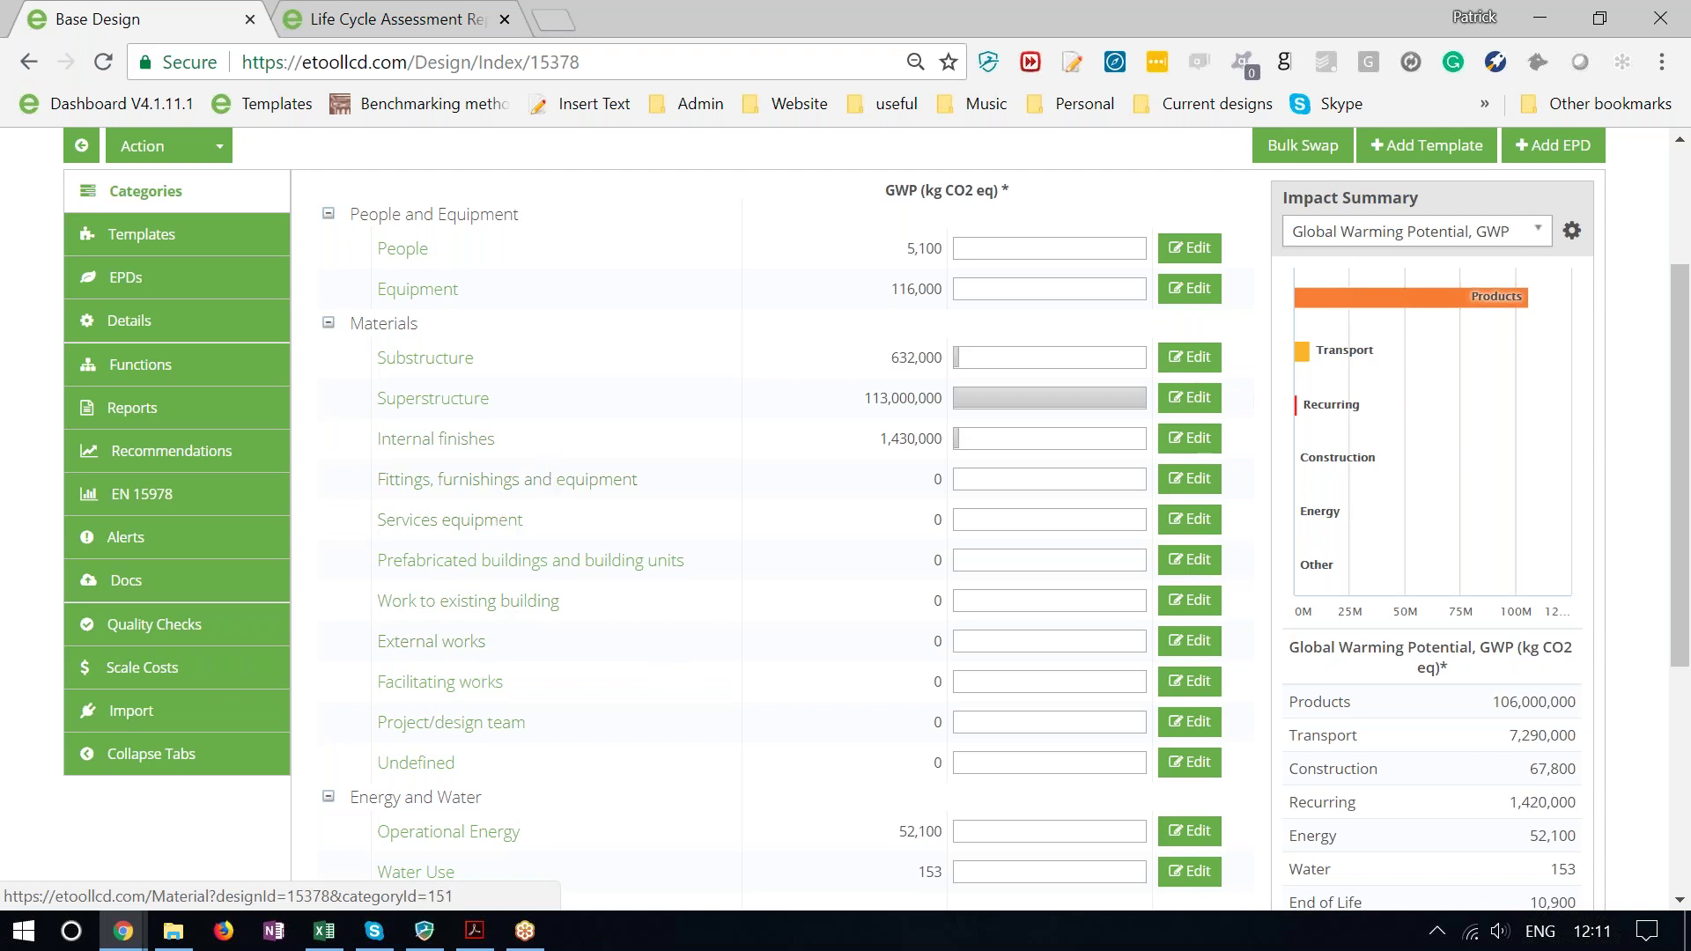
{"action": "left_click", "coordinate": [495, 701]}
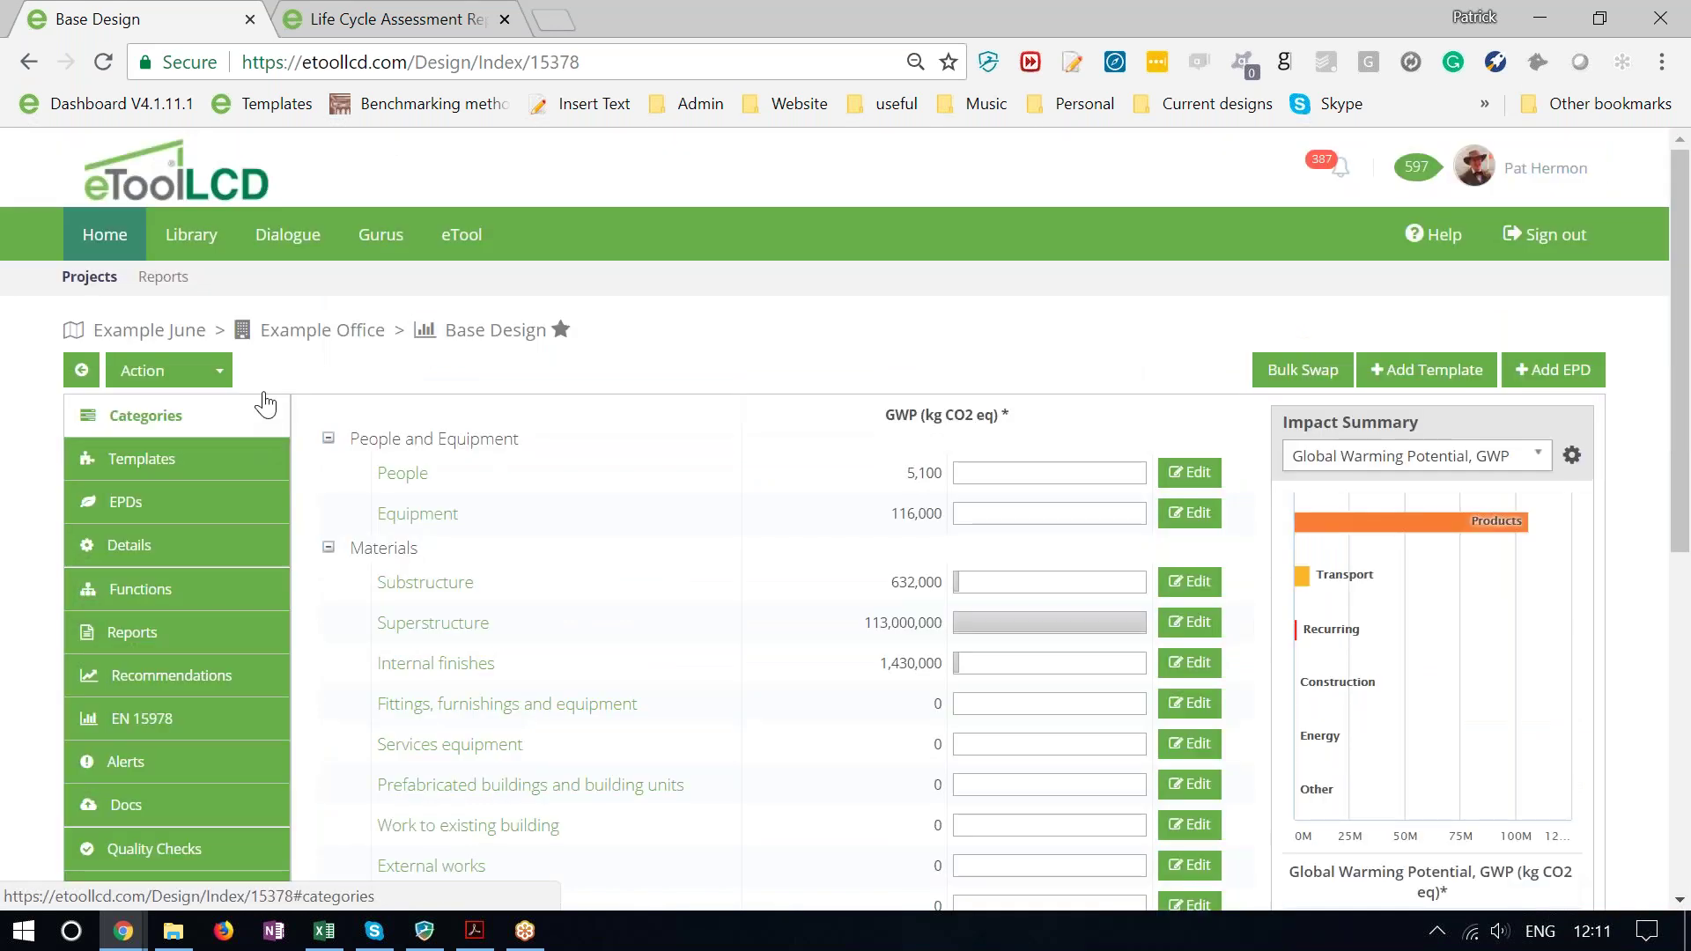
In the Example Office structure's construction scope, include all of Superstructure, with the Roof group complete, and all of Internal finishes.
{"action": "left_click", "coordinate": [332, 342]}
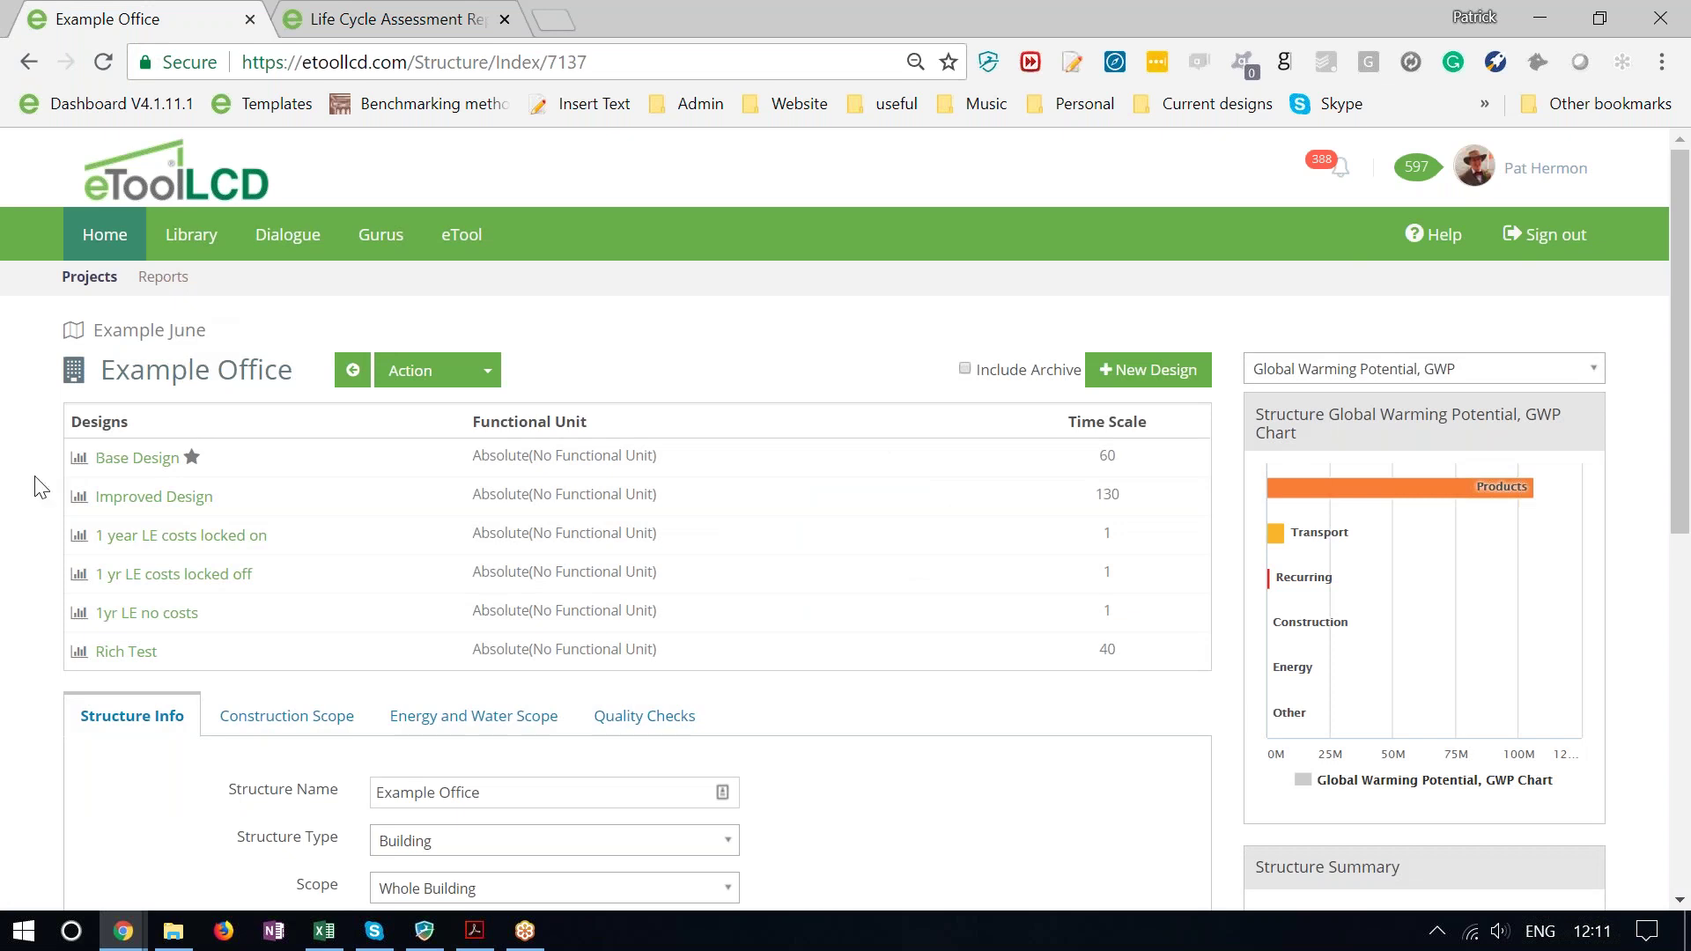
{"action": "scroll", "coordinate": [36, 486], "scroll_direction": "down", "scroll_amount": 1}
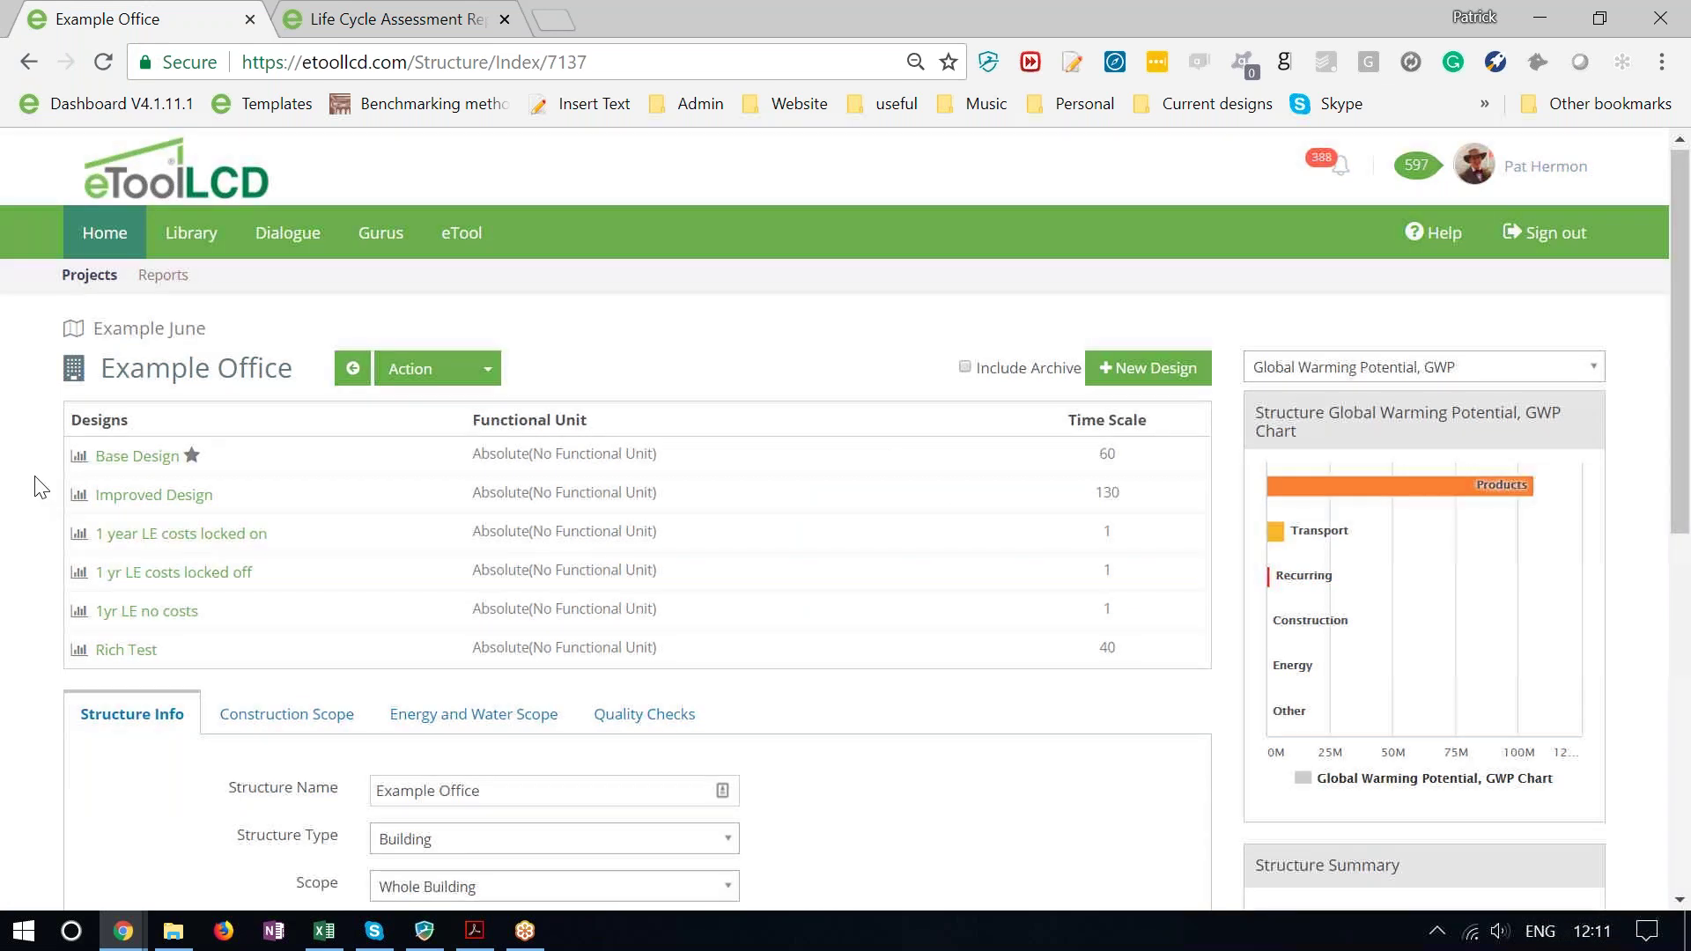
{"action": "scroll", "coordinate": [295, 491], "scroll_direction": "down", "scroll_amount": 3}
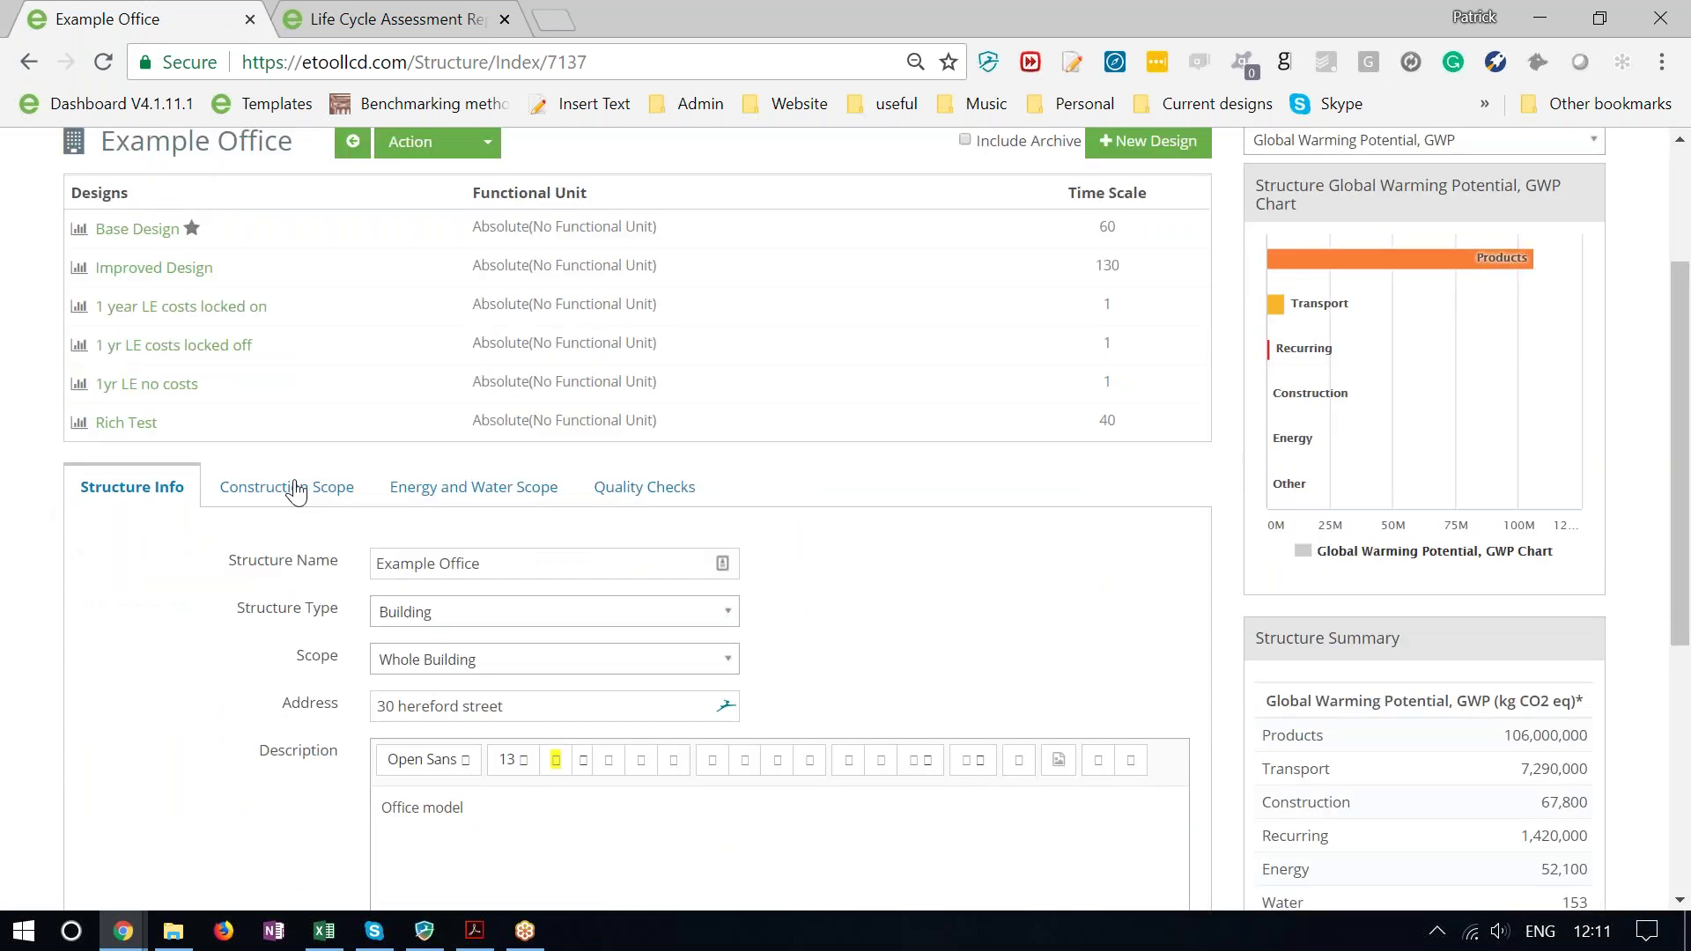
{"action": "left_click", "coordinate": [296, 489]}
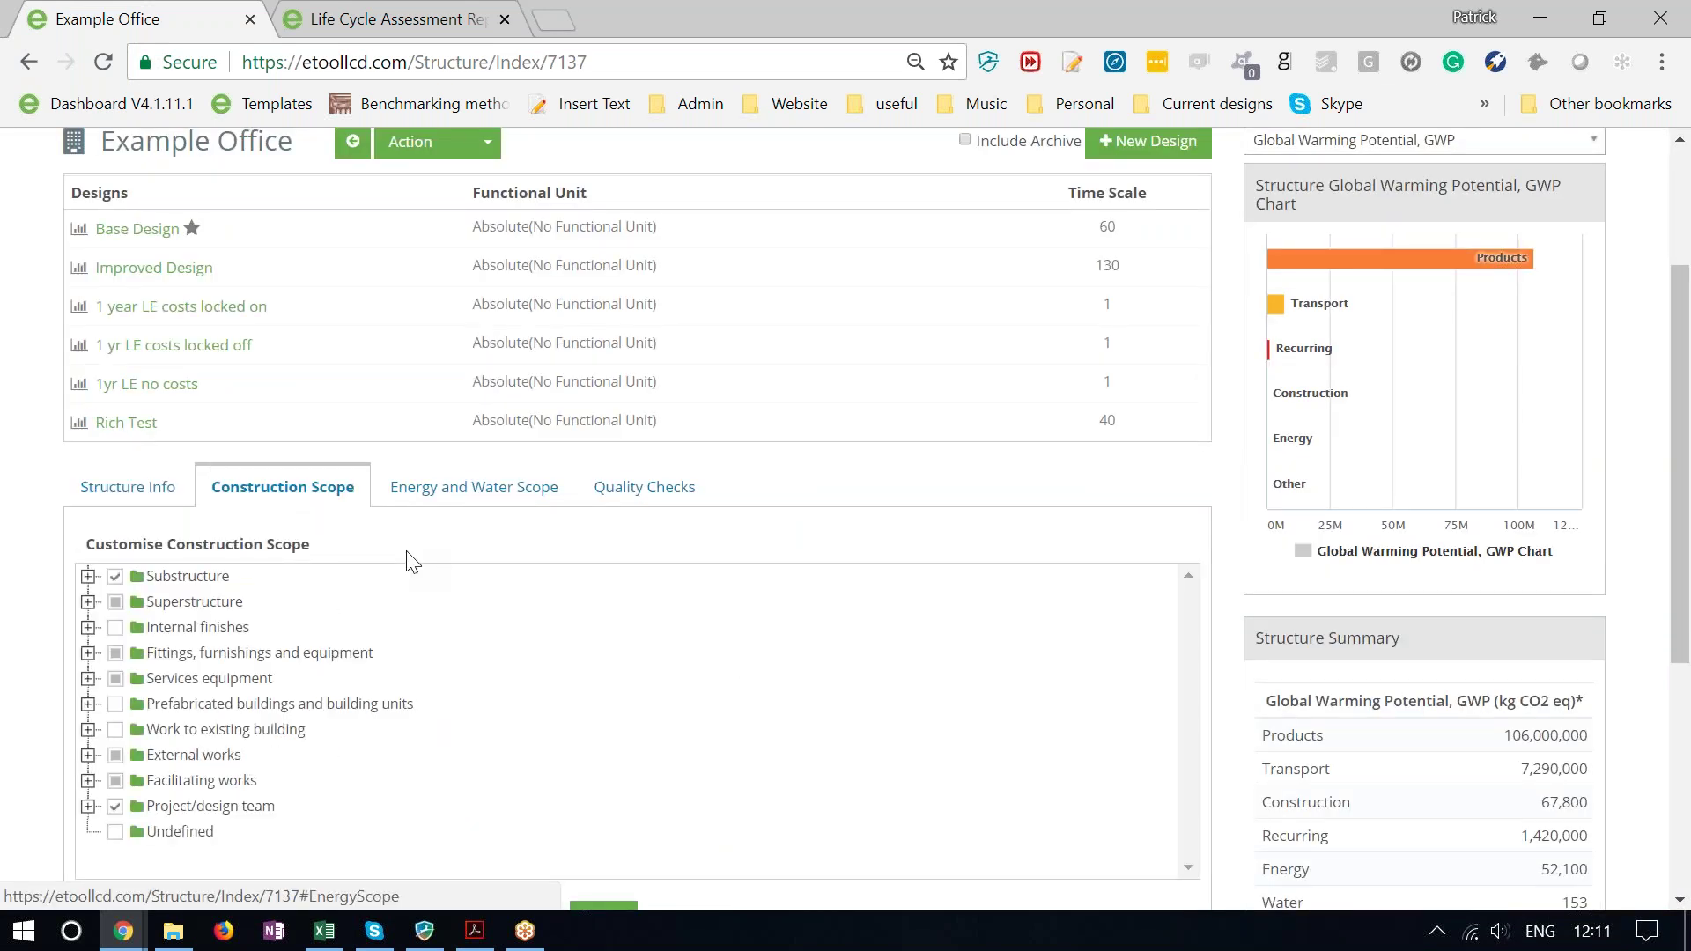
{"action": "scroll", "coordinate": [132, 409], "scroll_direction": "down", "scroll_amount": 2}
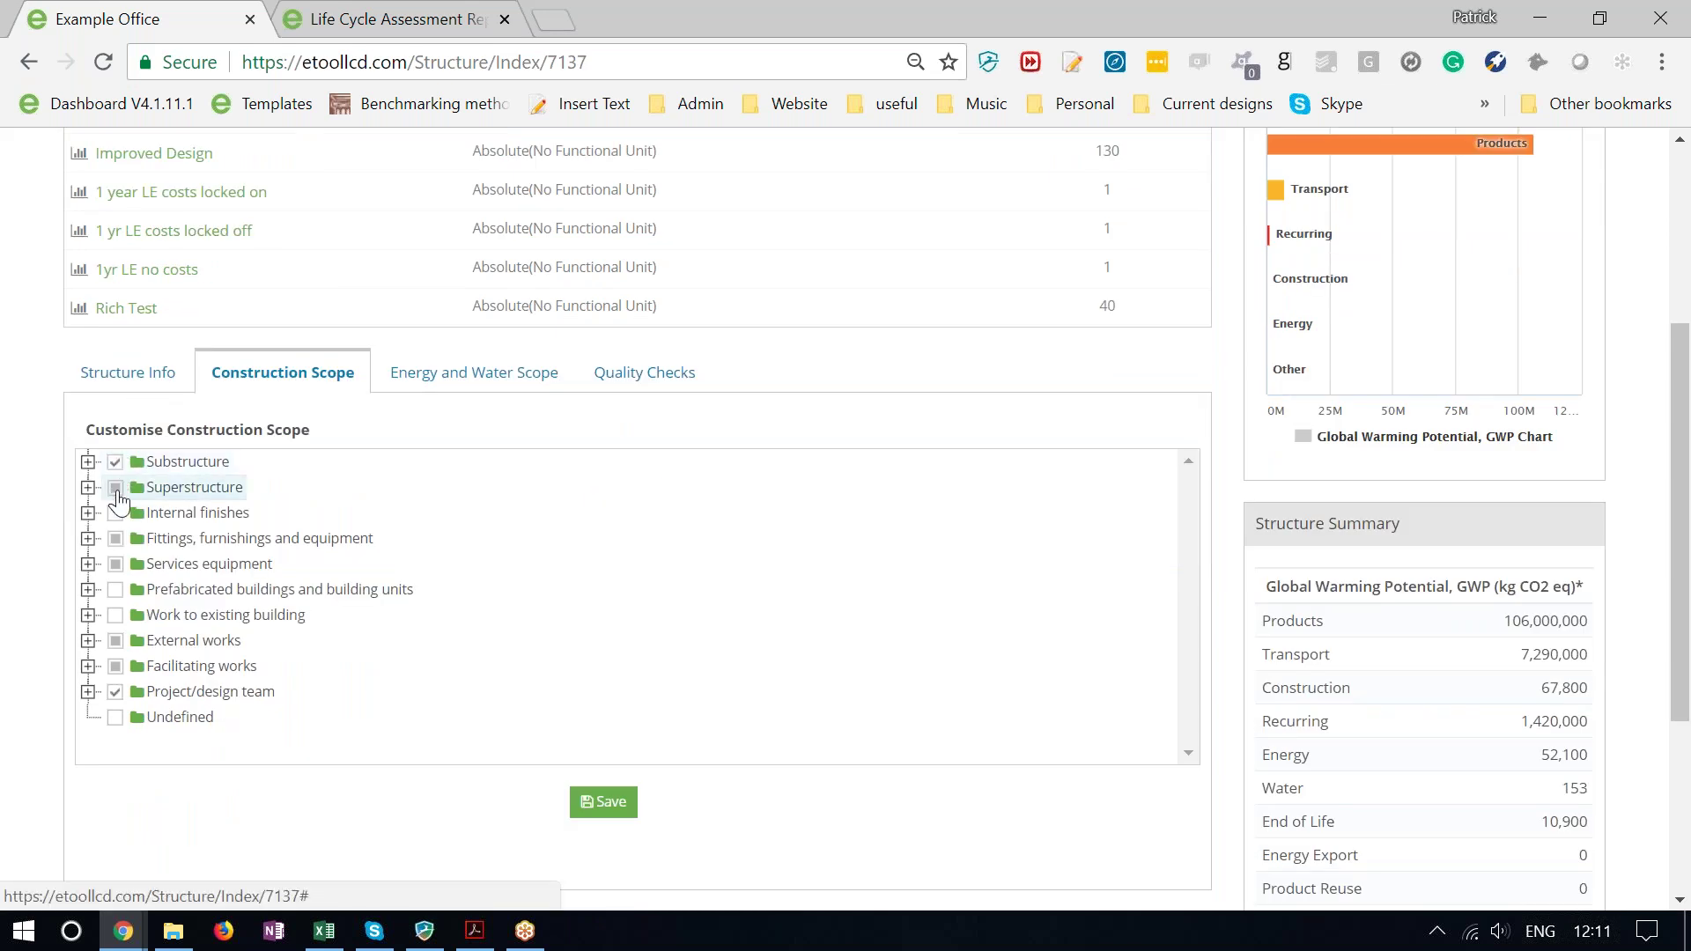
{"action": "left_click", "coordinate": [88, 489]}
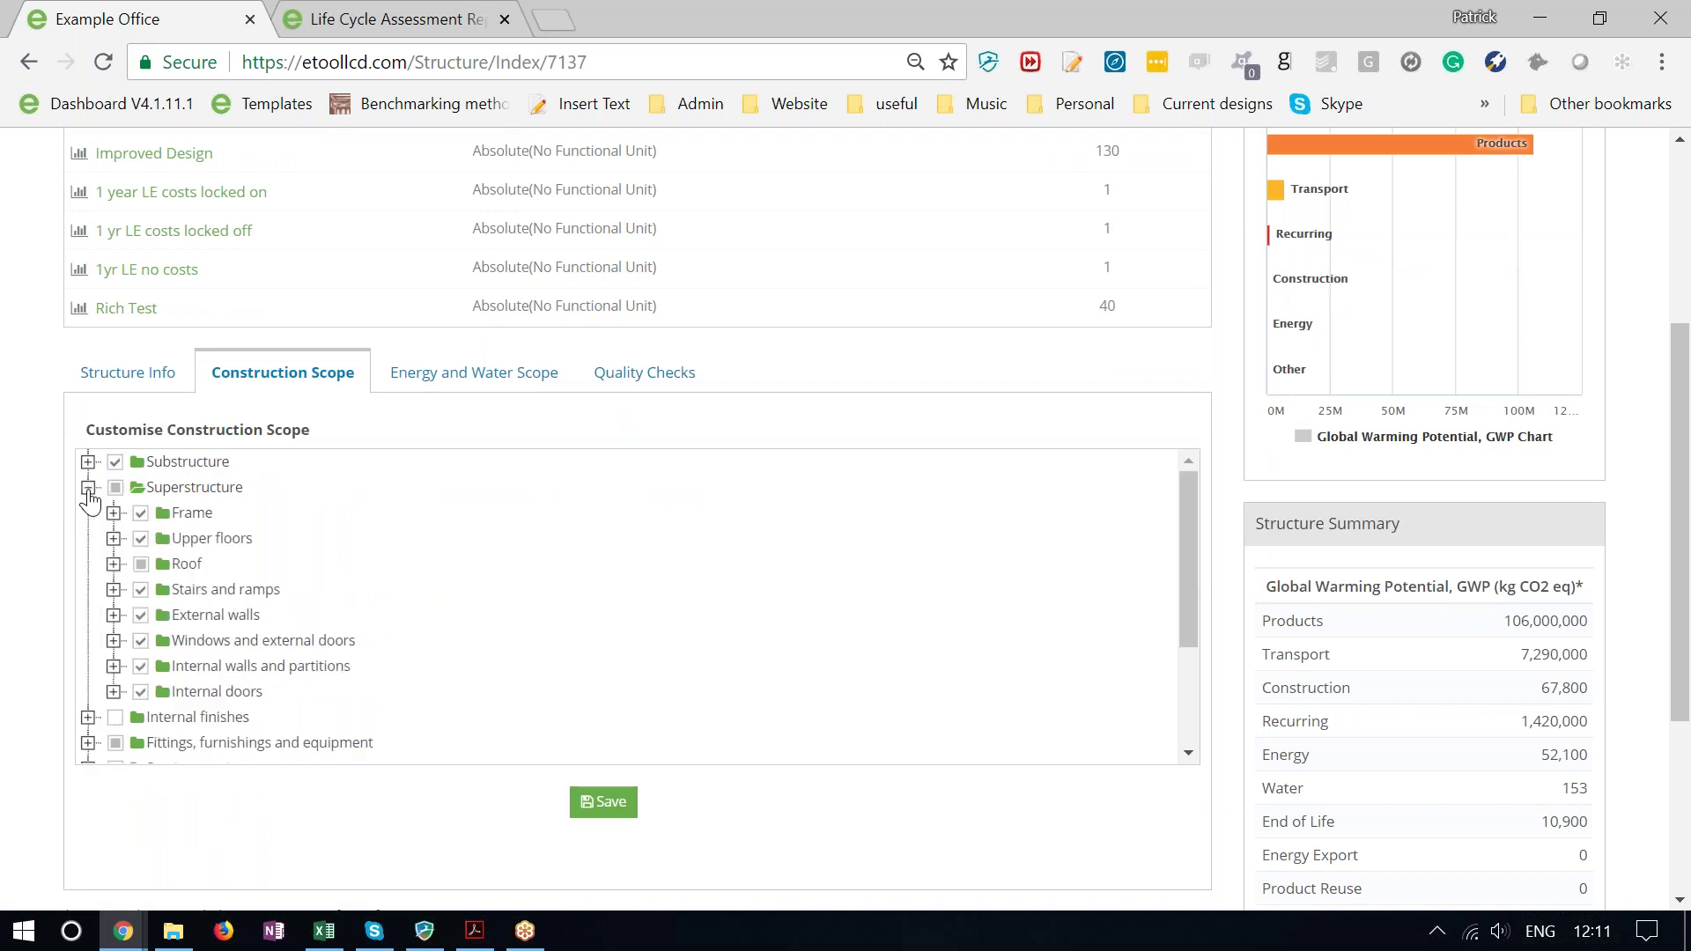
{"action": "left_click", "coordinate": [140, 564]}
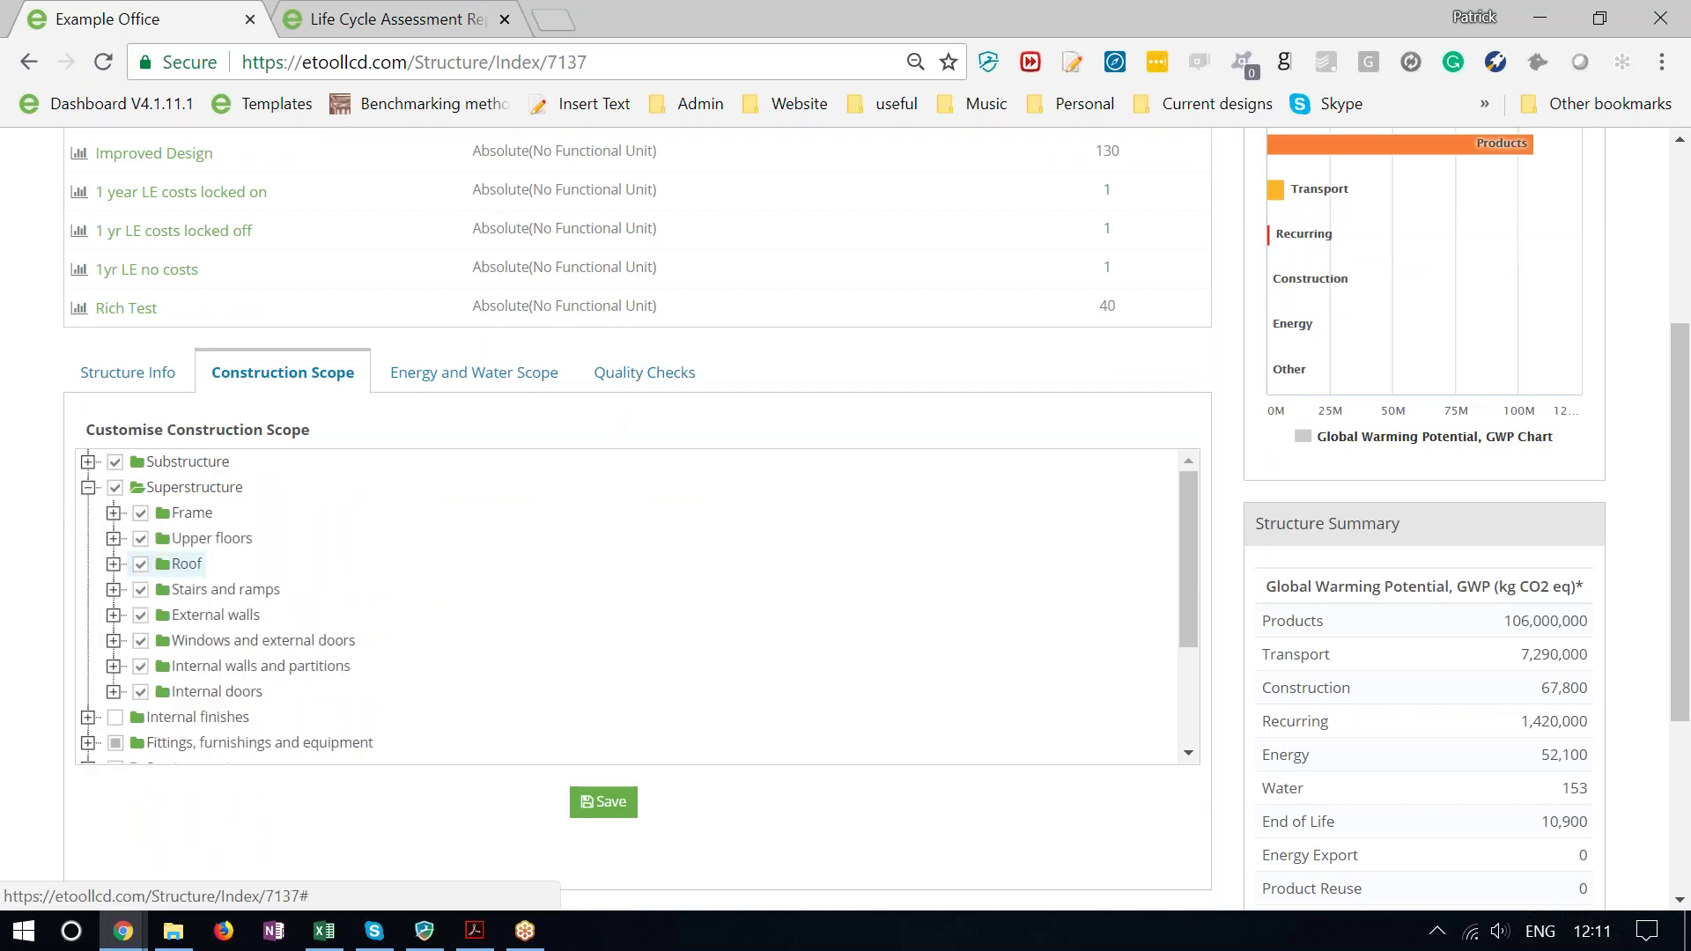
{"action": "left_click", "coordinate": [114, 717]}
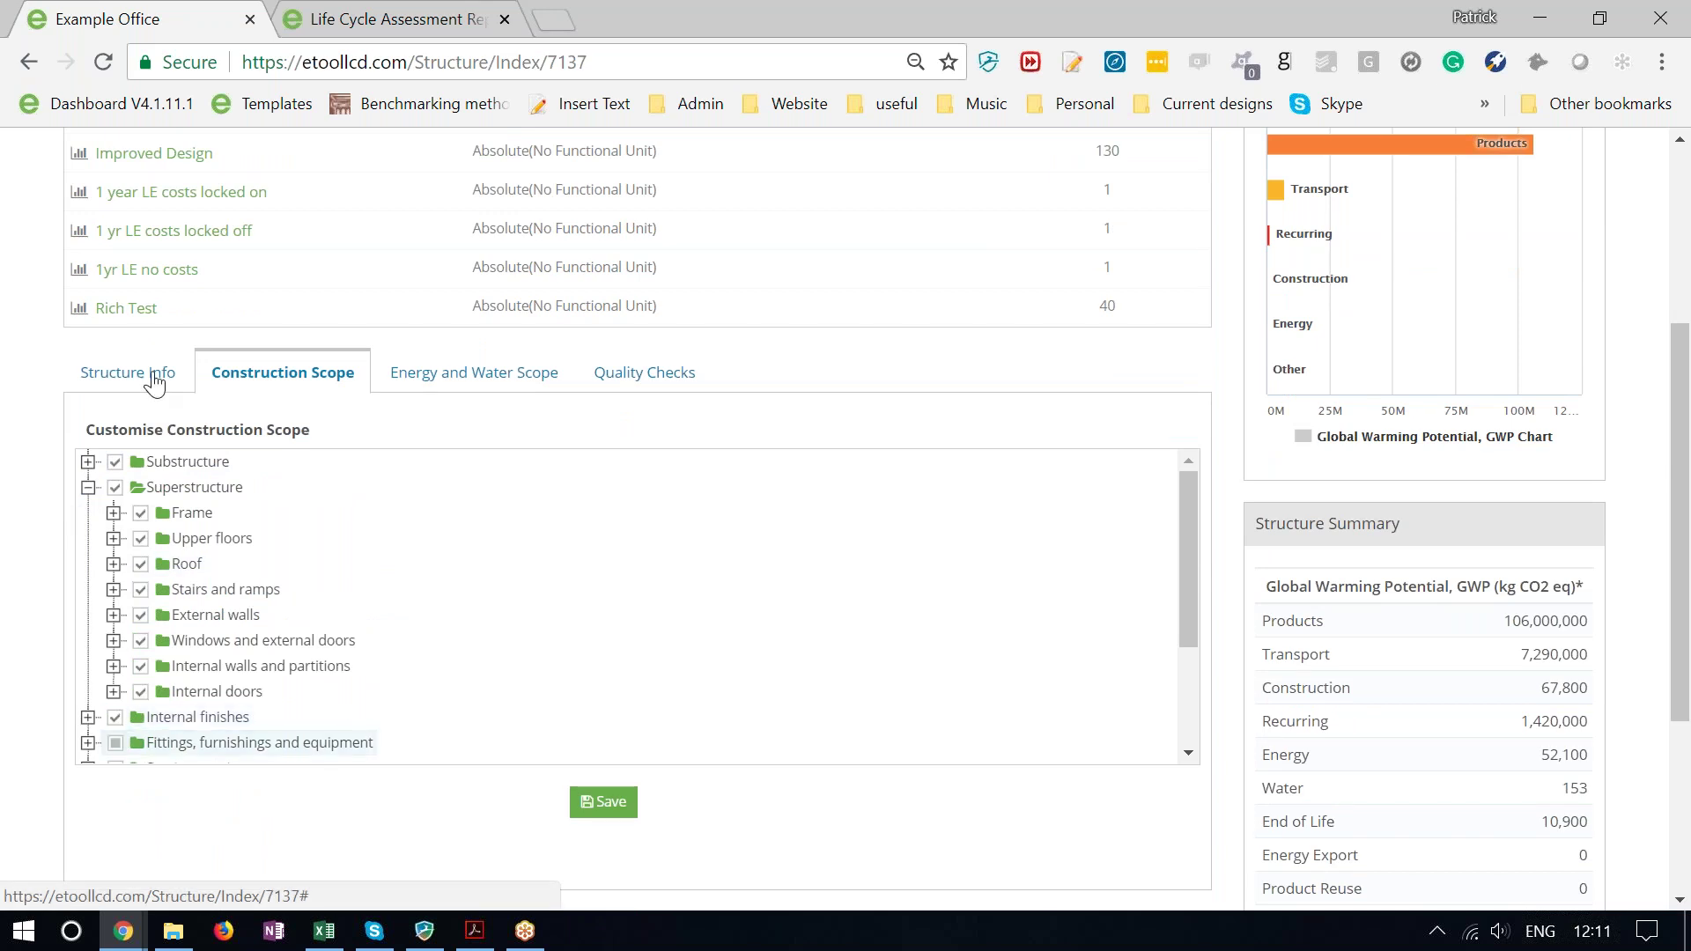
{"action": "left_click", "coordinate": [87, 488]}
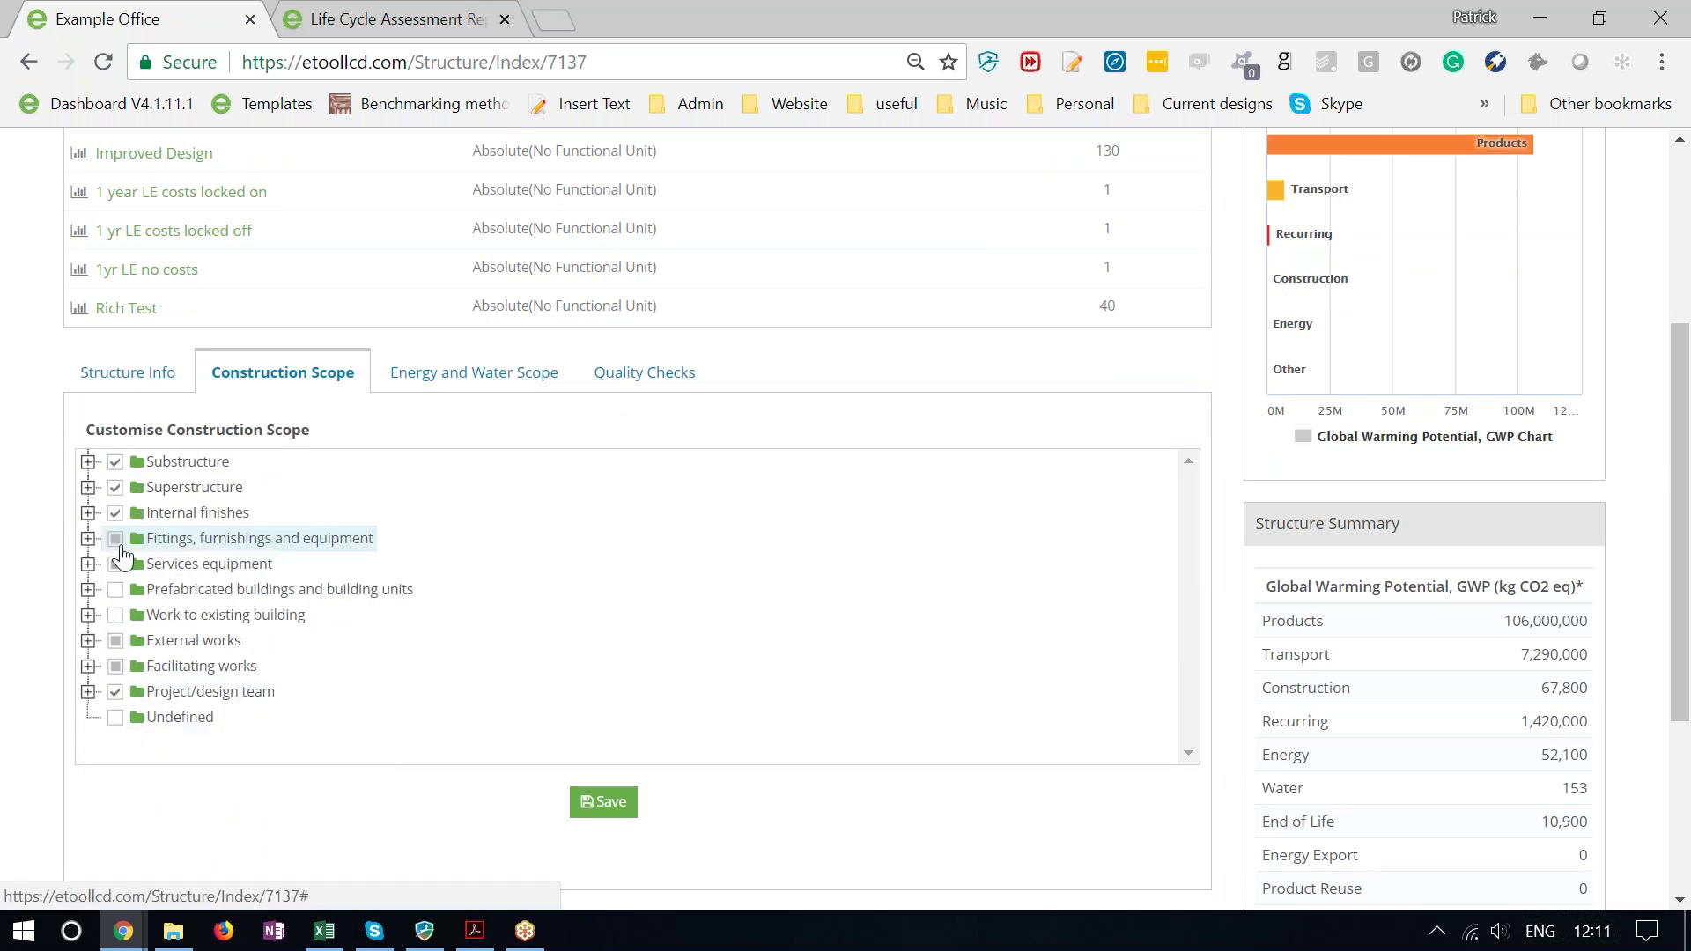
Exclude Fittings, furnishings and equipment, Services equipment, External works, Facilitating works and Project/design team from the construction scope, and save it.
{"action": "left_click", "coordinate": [115, 539]}
{"action": "left_click", "coordinate": [115, 564]}
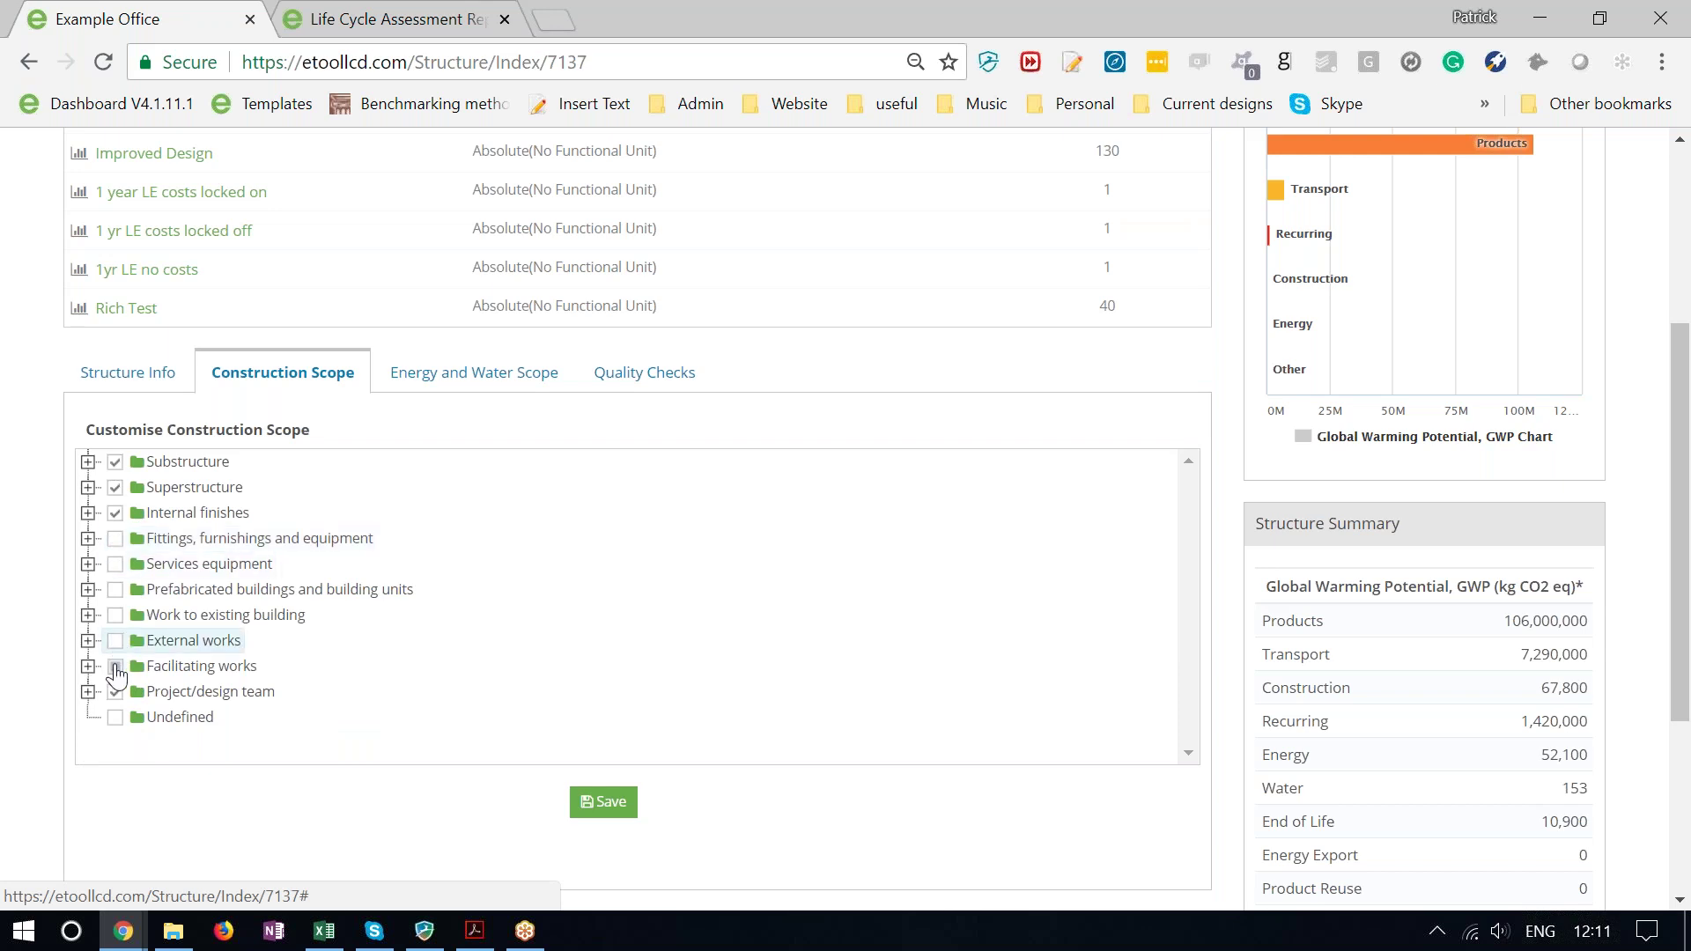
{"action": "left_click", "coordinate": [115, 666]}
{"action": "left_click", "coordinate": [116, 670]}
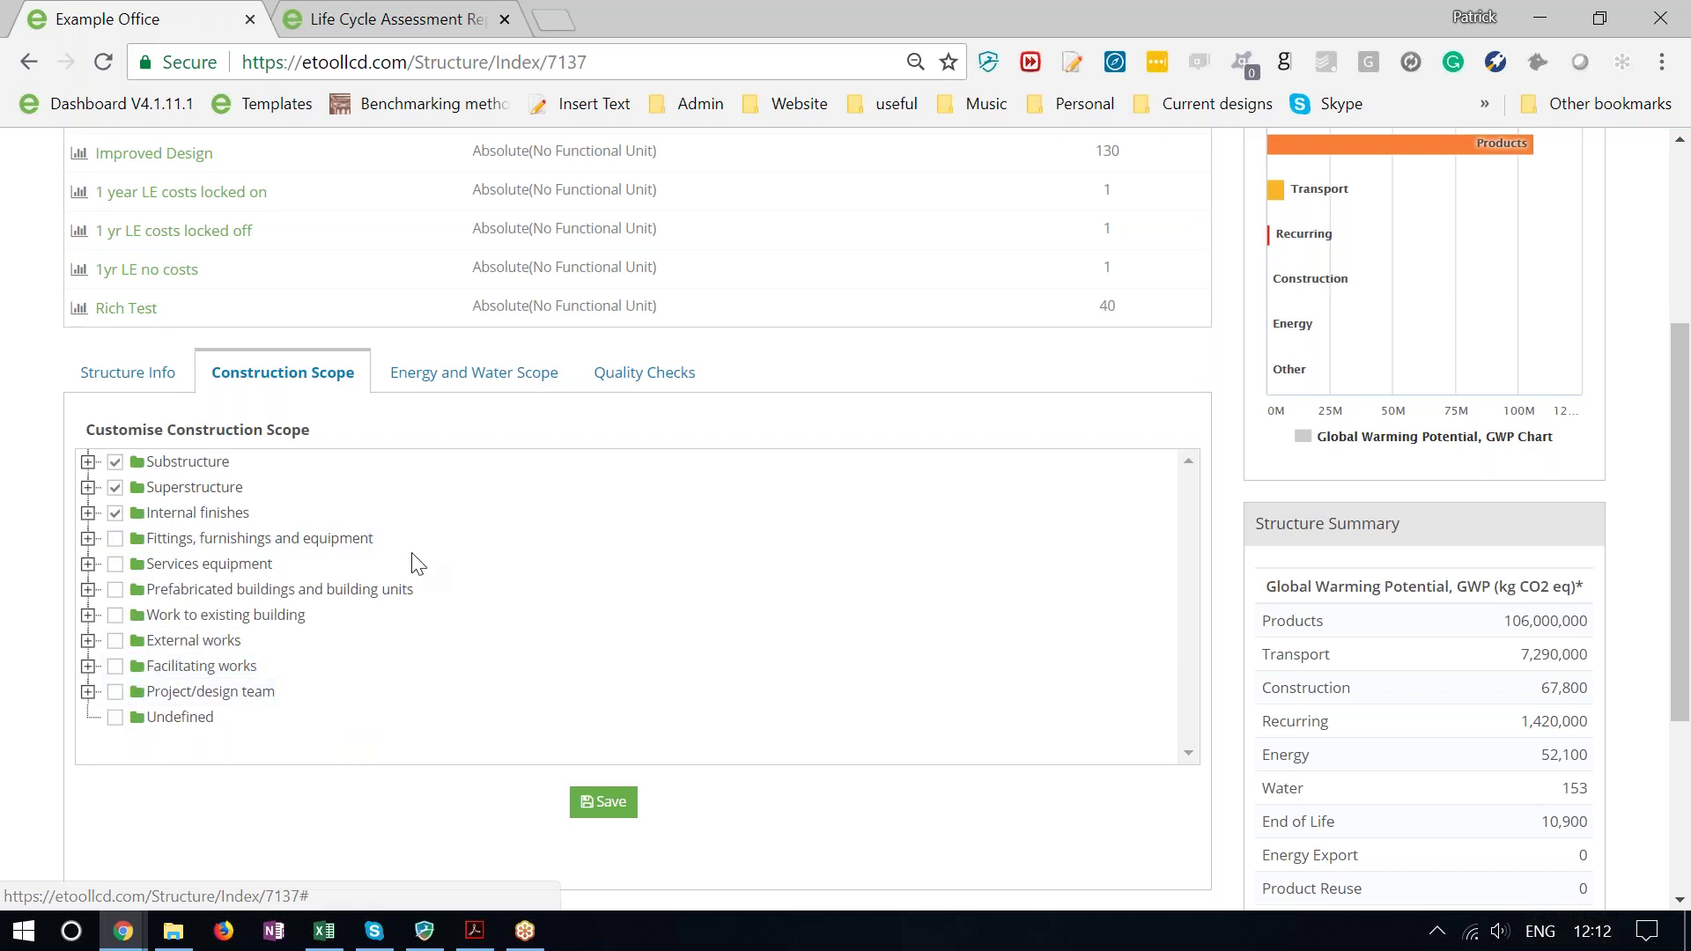
{"action": "left_click", "coordinate": [599, 804]}
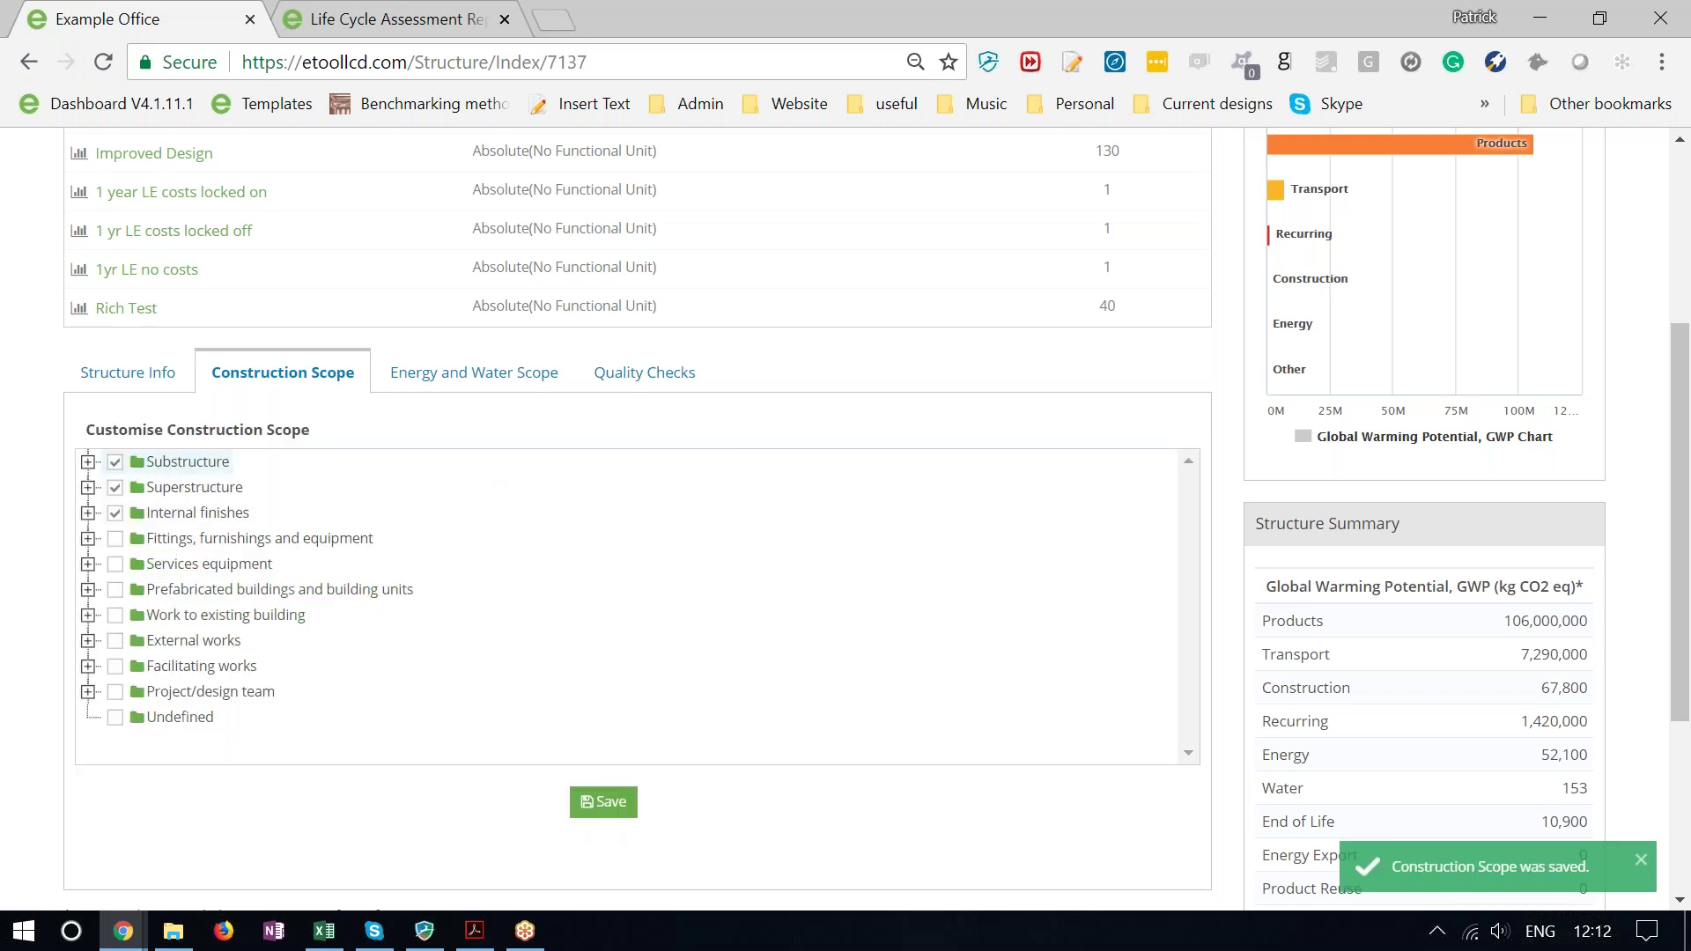
In the structure's energy and water scope, exclude the Dishwashers, Entertainment, Laundry Appliances and Office Workstations appliance categories.
{"action": "left_click", "coordinate": [470, 372]}
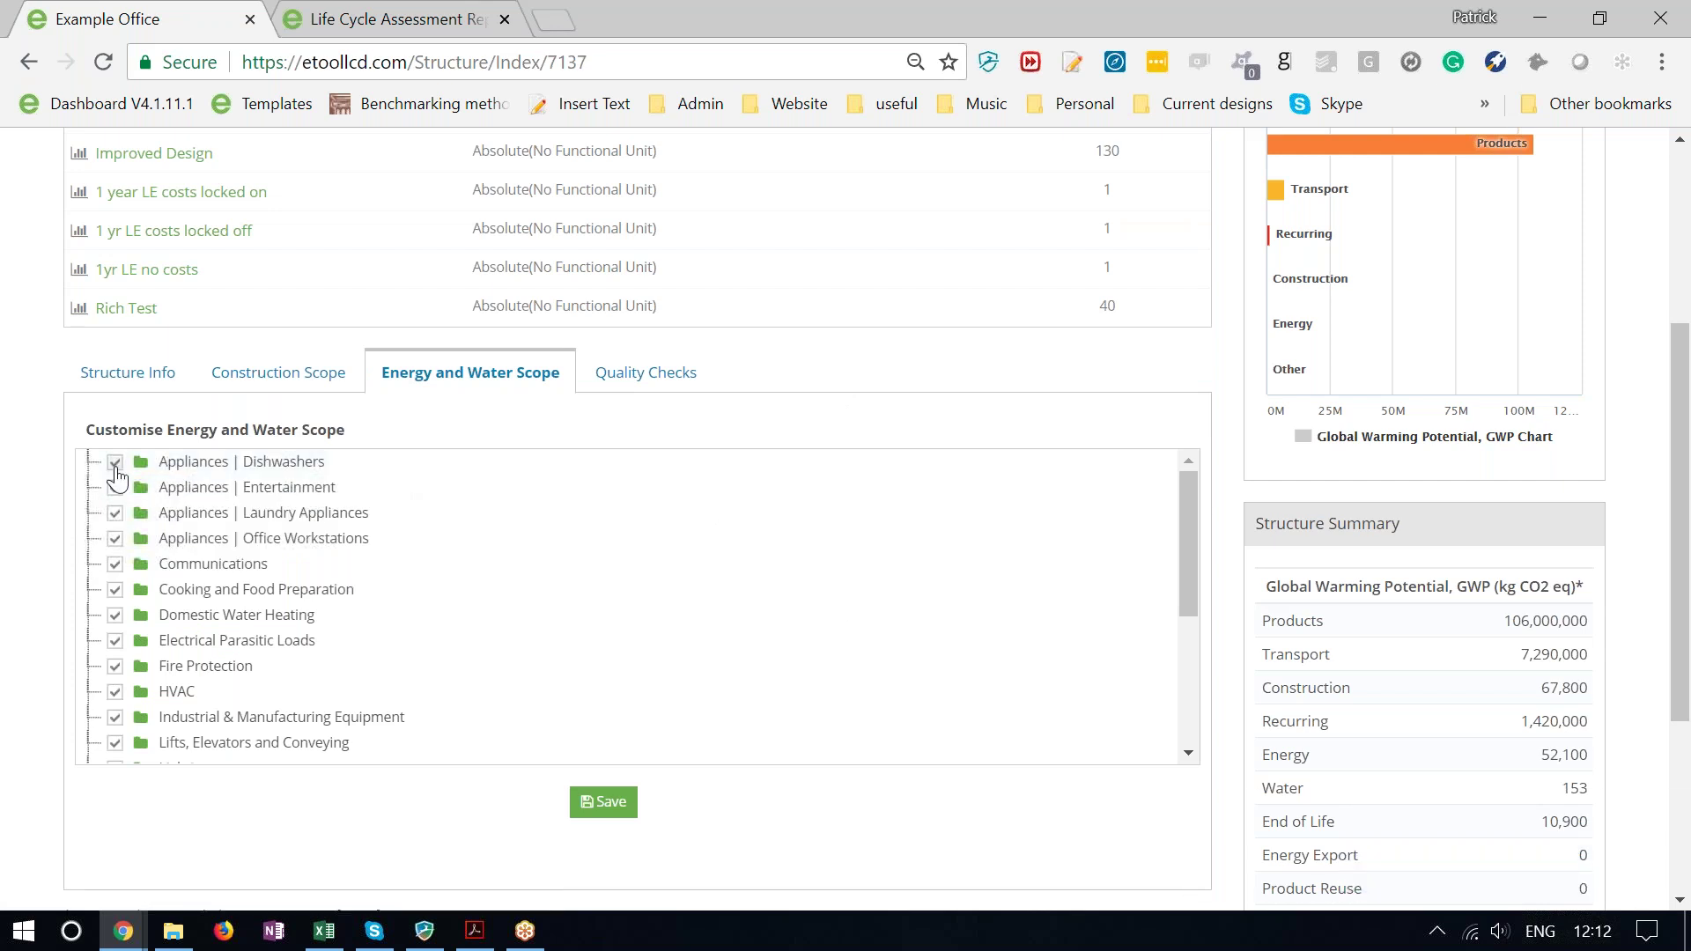
{"action": "left_click", "coordinate": [113, 464]}
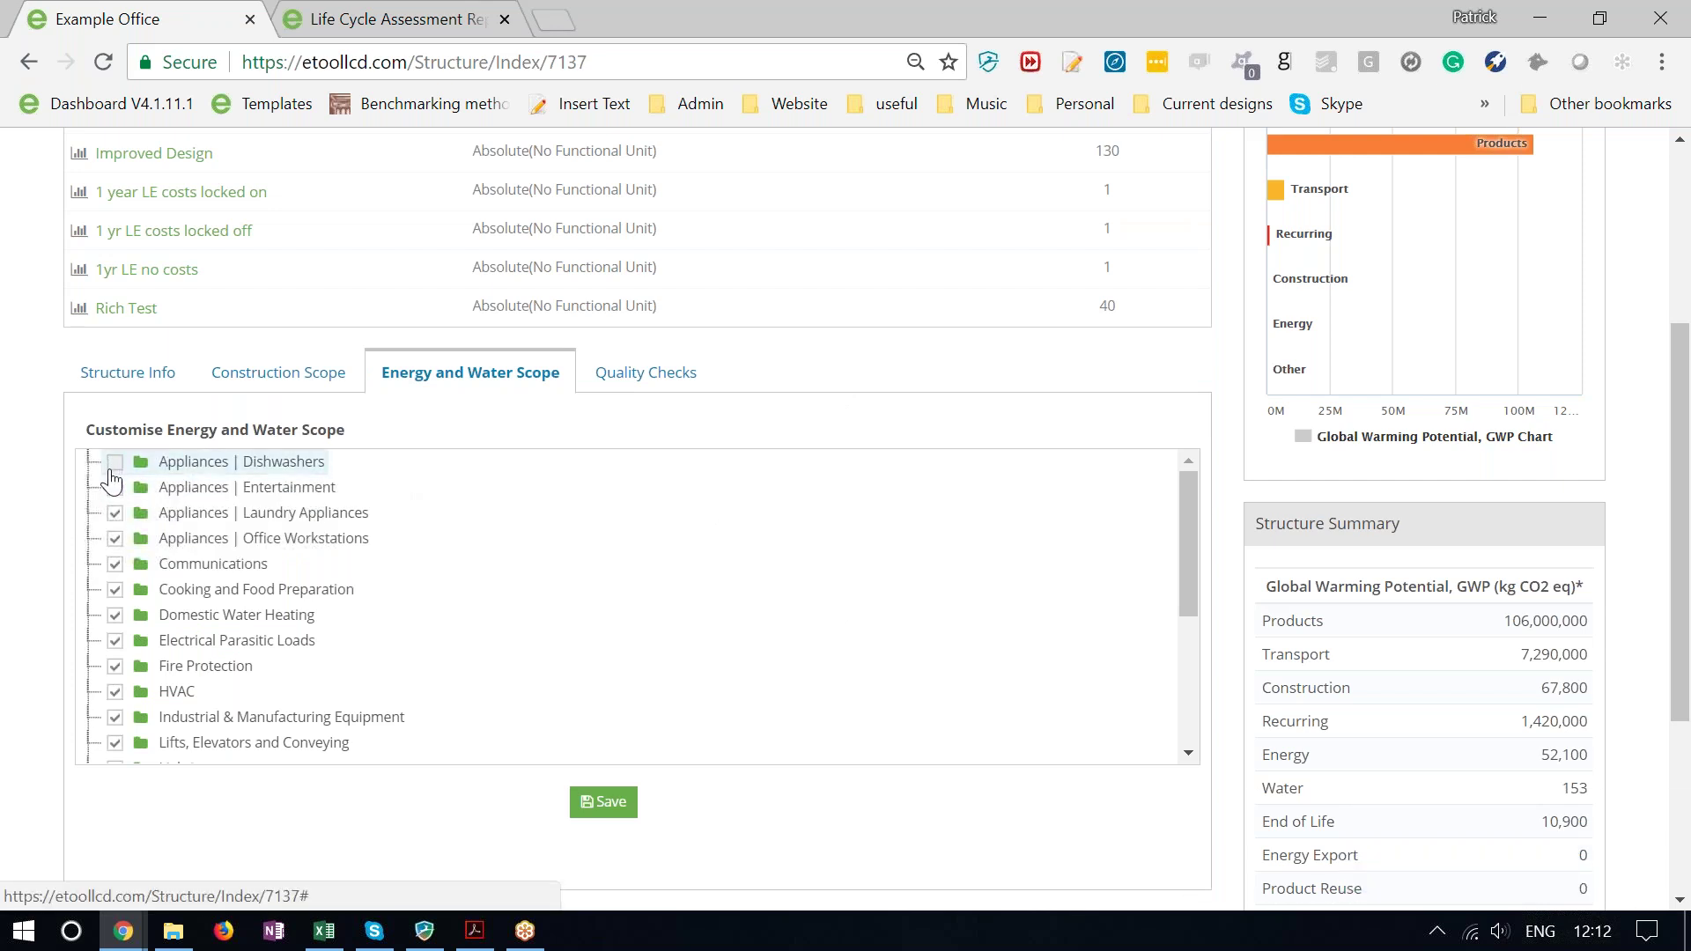
{"action": "left_click", "coordinate": [114, 515]}
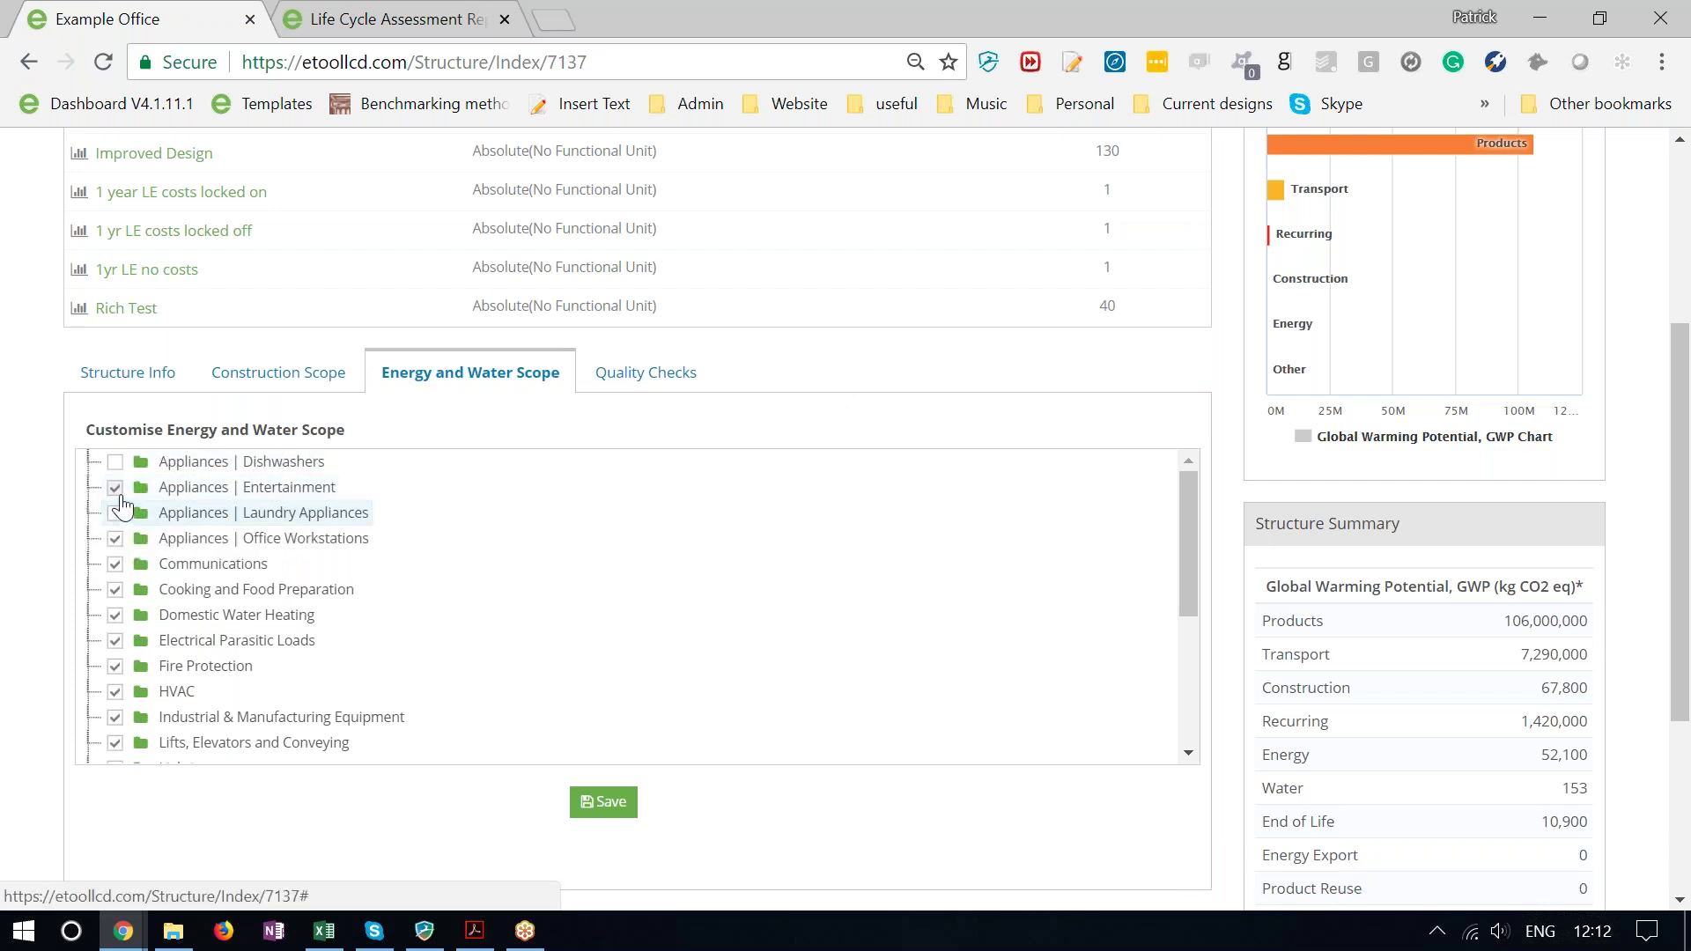
{"action": "left_click", "coordinate": [116, 489]}
{"action": "left_click", "coordinate": [117, 538]}
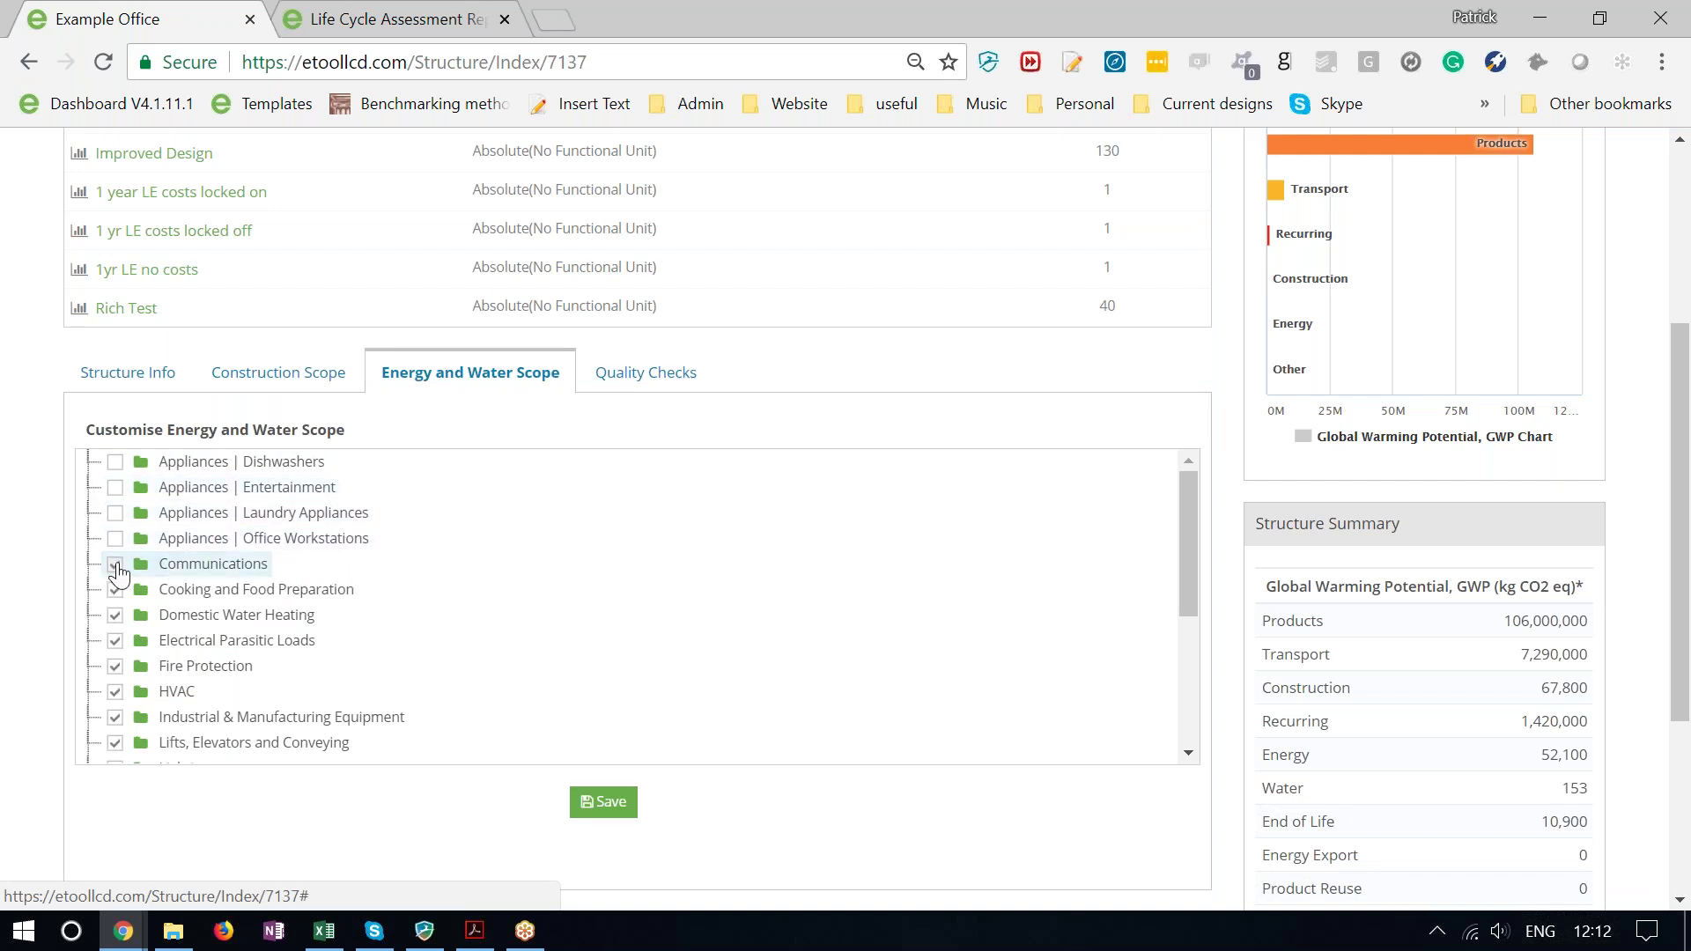
Exclude Communications, Cooking and Food Preparation, Electrical Parasitic Loads, Fire Protection and Industrial & Manufacturing Equipment from the energy and water scope.
{"action": "left_click", "coordinate": [115, 564]}
{"action": "left_click", "coordinate": [116, 590]}
{"action": "left_click", "coordinate": [115, 641]}
{"action": "left_click", "coordinate": [115, 666]}
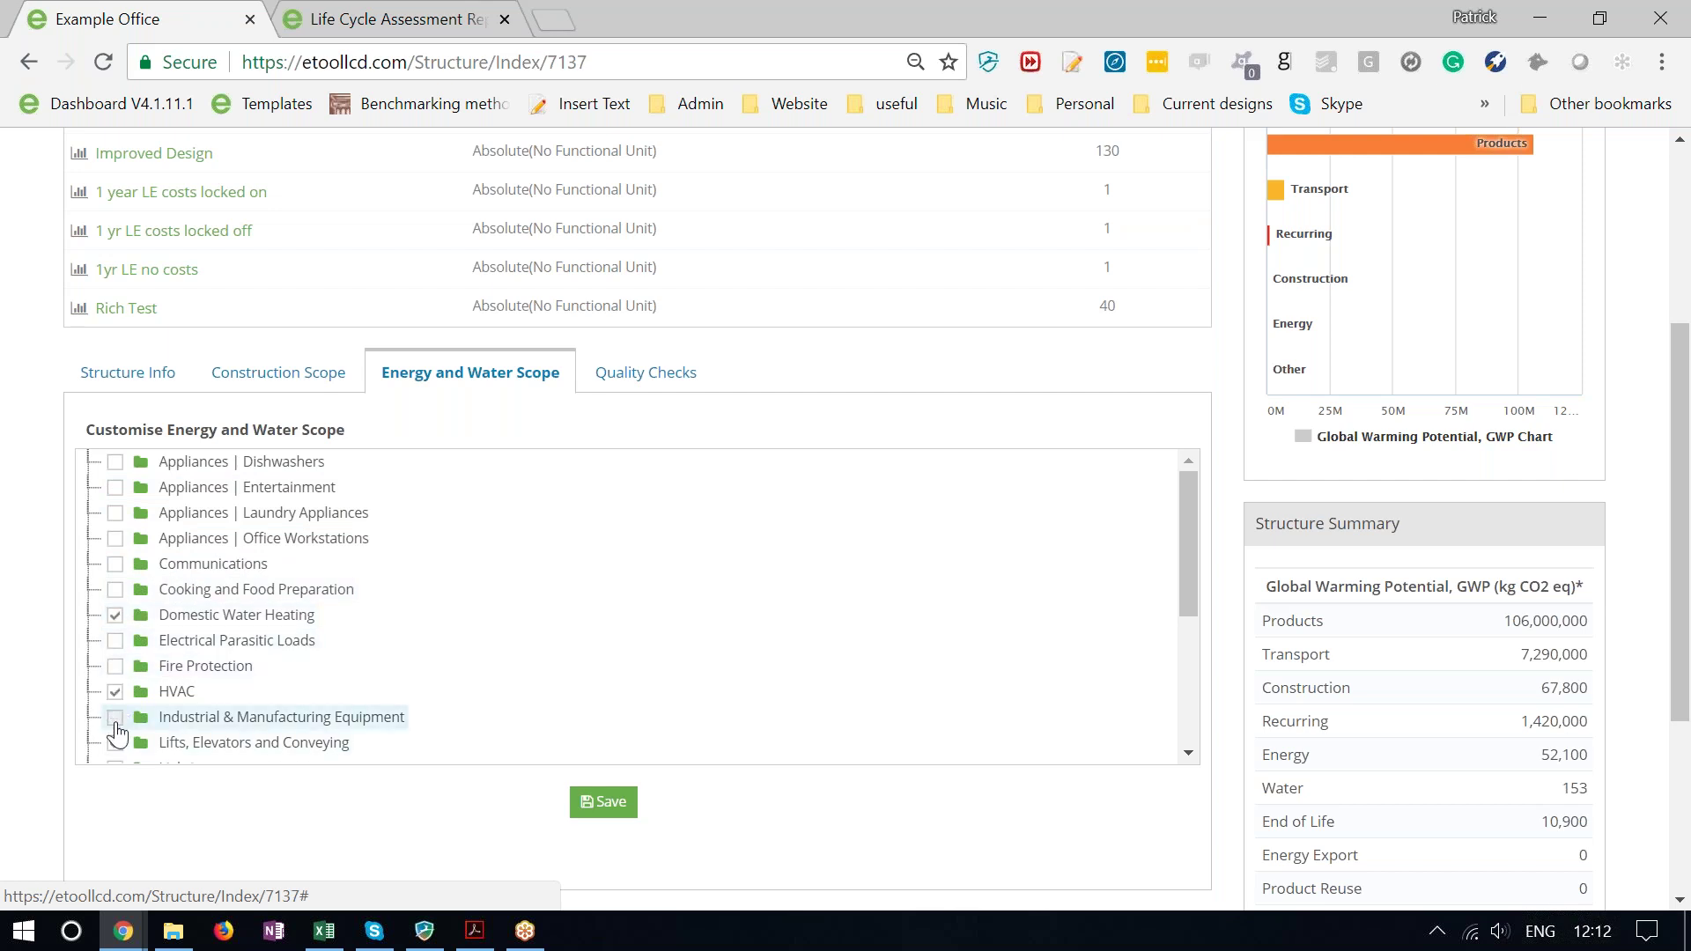
Exclude Monitoring, Control and Automation, Power Generation and Storage, Refrigeration, Safety and Security, and Swimming Pools from the energy and water scope.
{"action": "scroll", "coordinate": [189, 737], "scroll_direction": "down", "scroll_amount": 2}
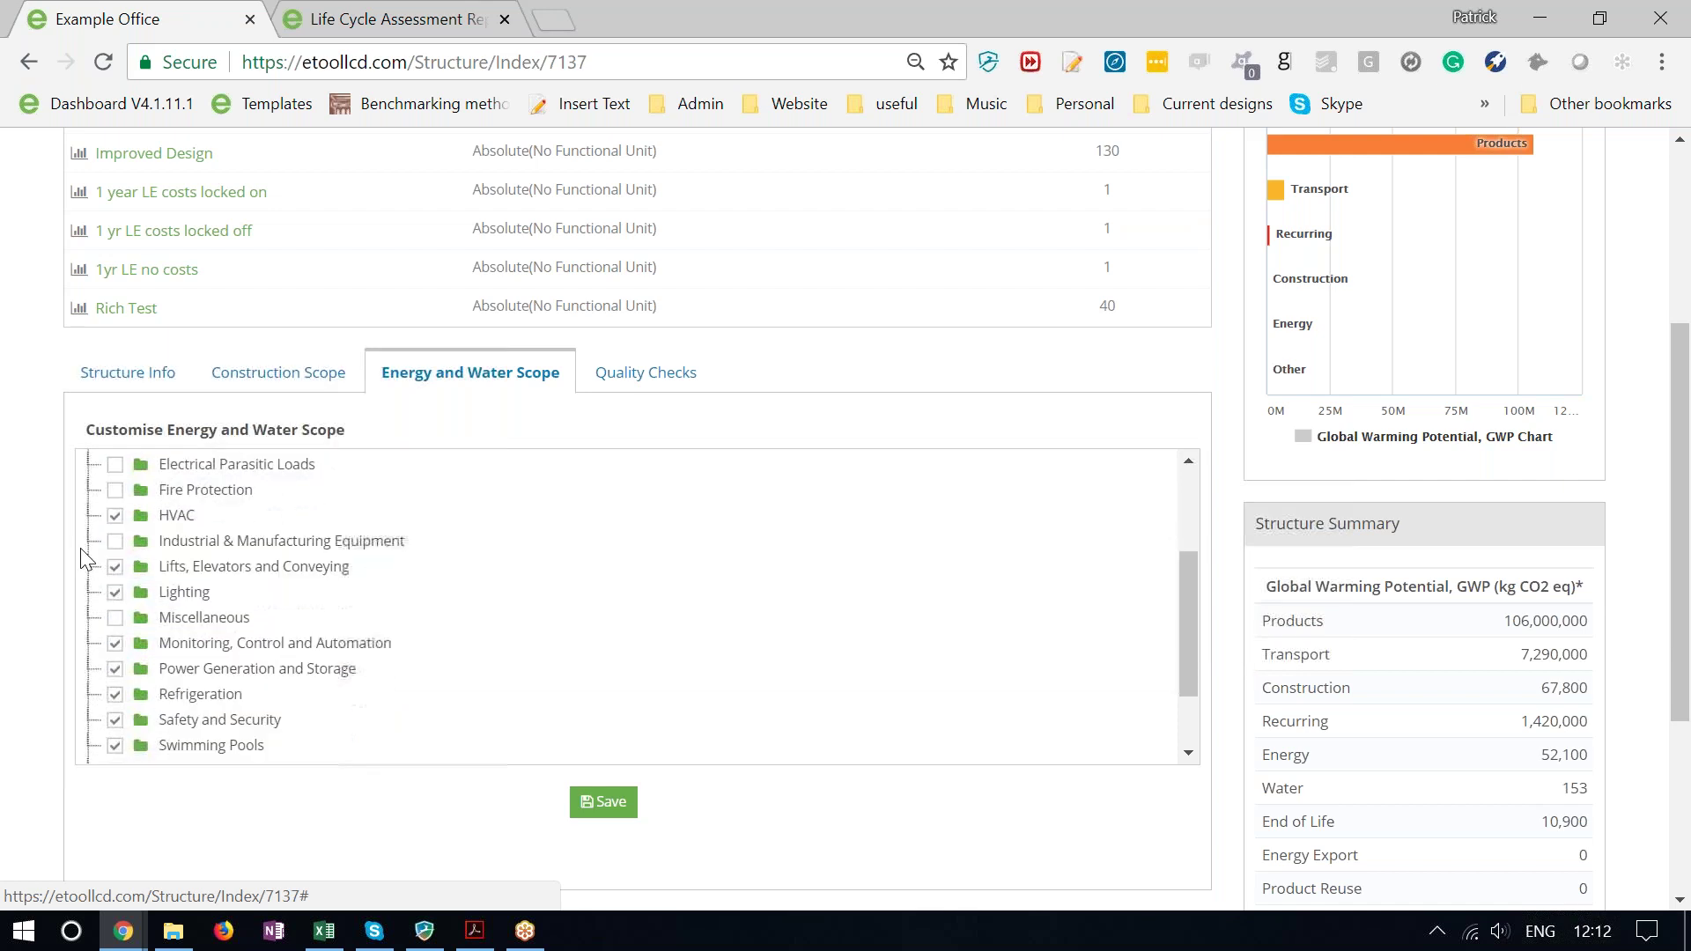
{"action": "left_click", "coordinate": [115, 644]}
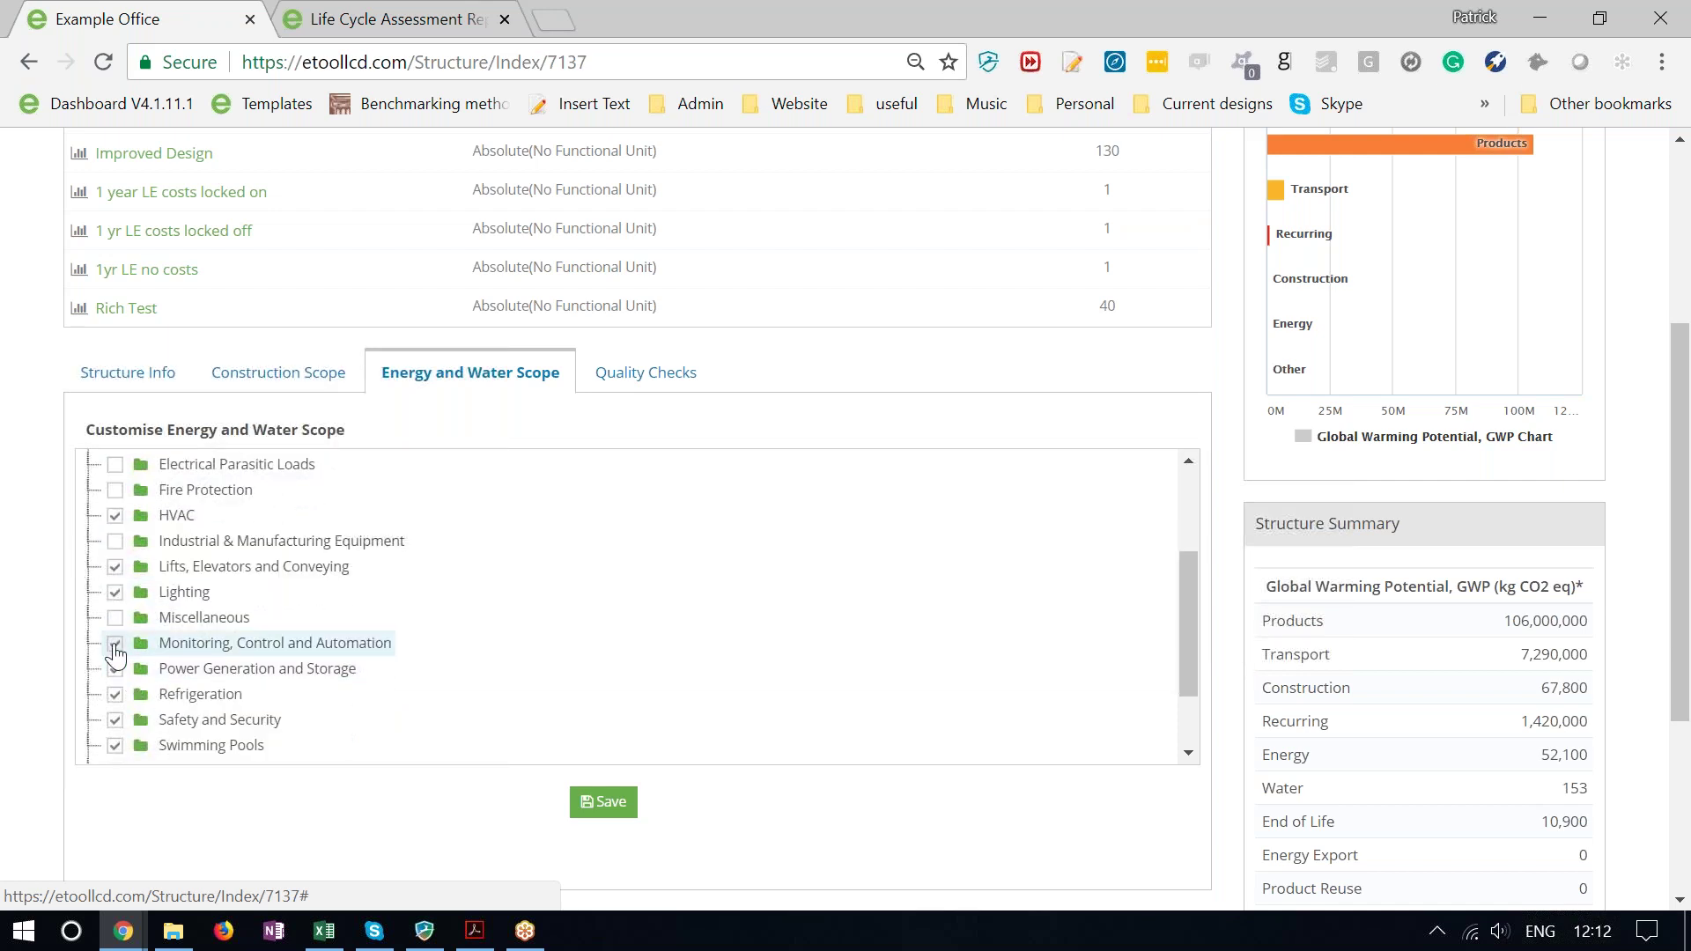
{"action": "left_click", "coordinate": [116, 695]}
{"action": "left_click", "coordinate": [115, 720]}
{"action": "left_click", "coordinate": [115, 745]}
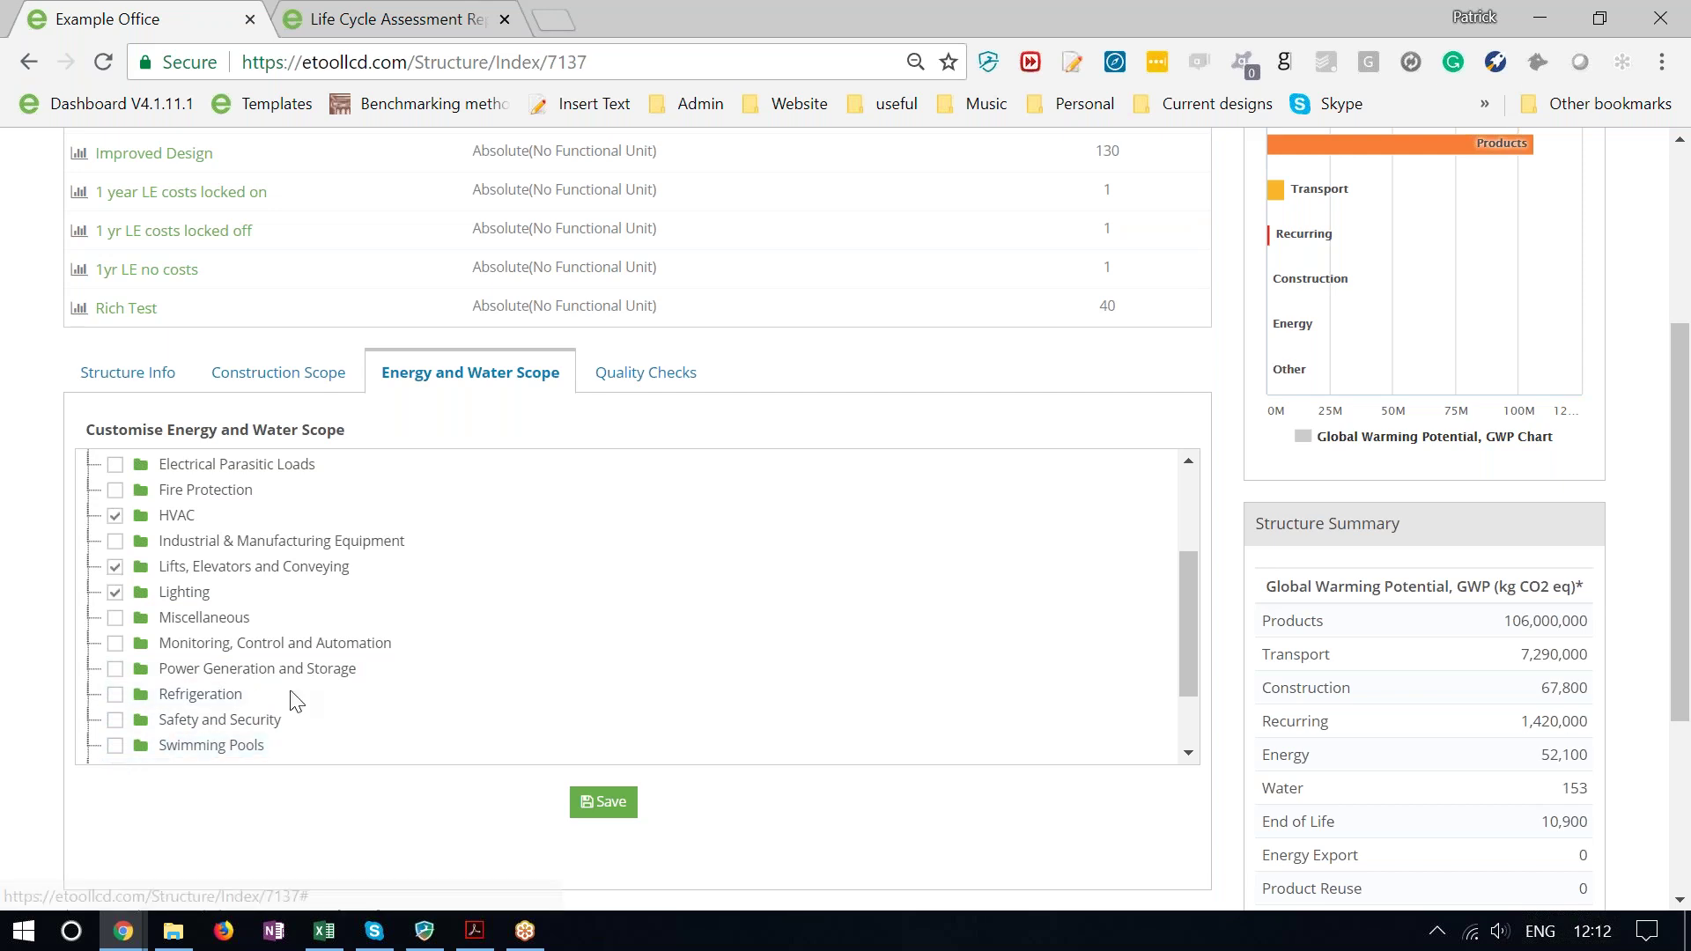
Exclude Water Pumping, Water Removal and Treatment, Water Supply, and Workshops, Garage & Misc from the energy and water scope, and save it.
{"action": "scroll", "coordinate": [290, 692], "scroll_direction": "down", "scroll_amount": 1}
{"action": "scroll", "coordinate": [291, 696], "scroll_direction": "down", "scroll_amount": 2}
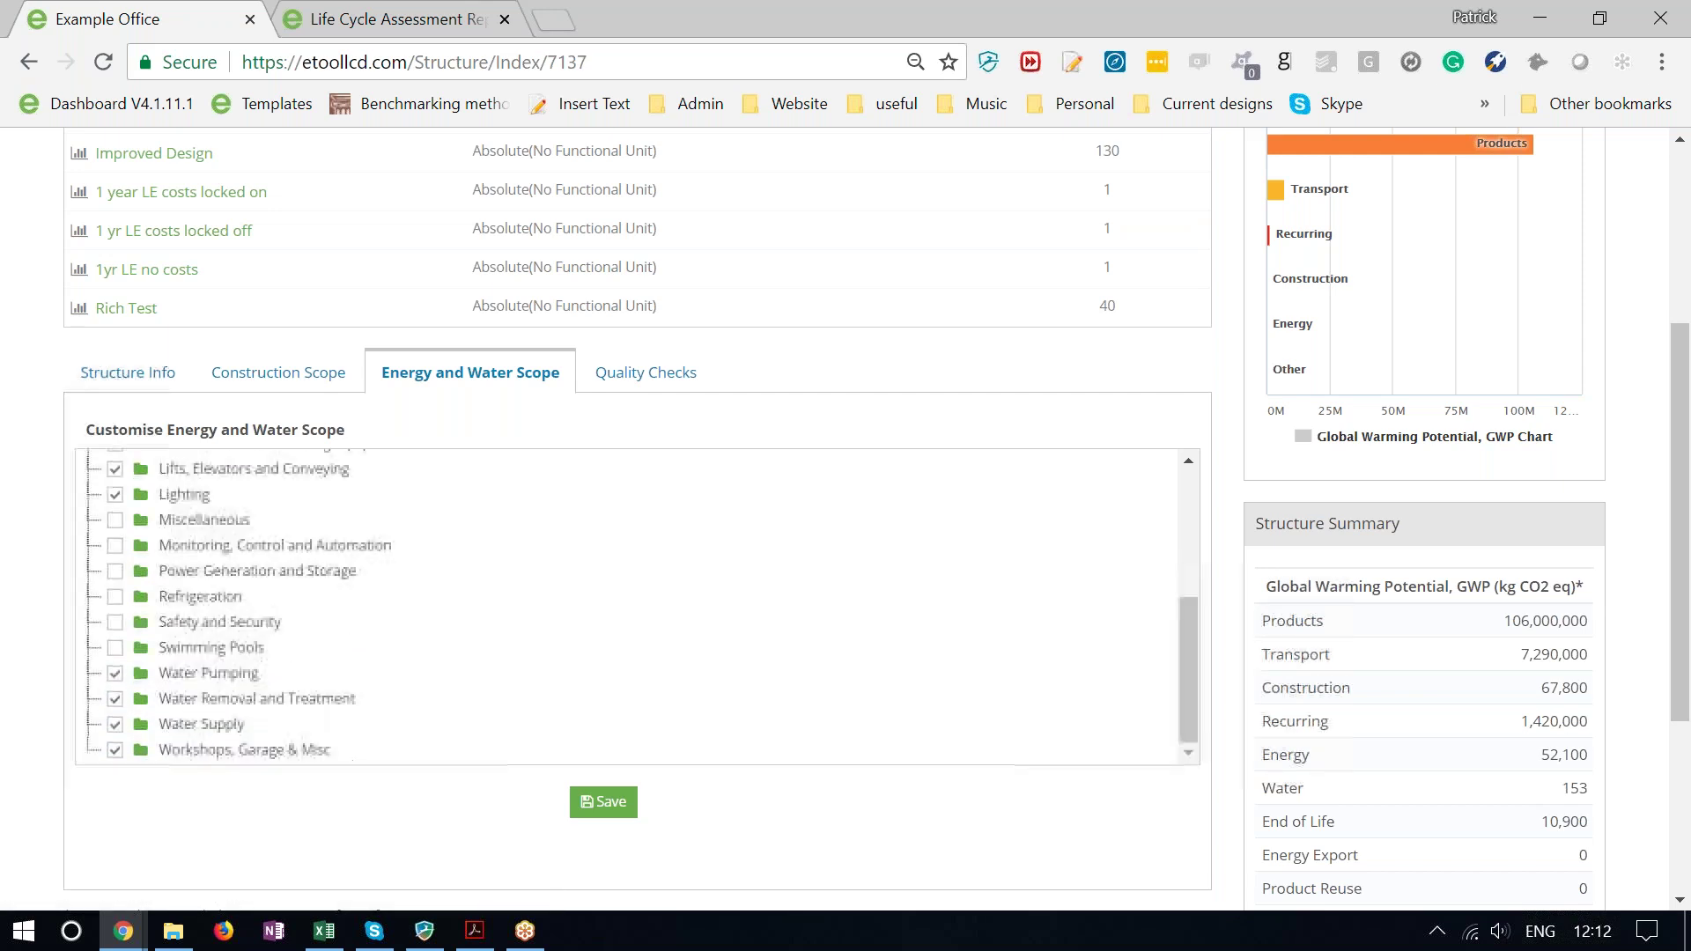
{"action": "left_click", "coordinate": [115, 673]}
{"action": "left_click", "coordinate": [116, 698]}
{"action": "left_click", "coordinate": [115, 724]}
{"action": "left_click", "coordinate": [115, 749]}
{"action": "left_click", "coordinate": [600, 802]}
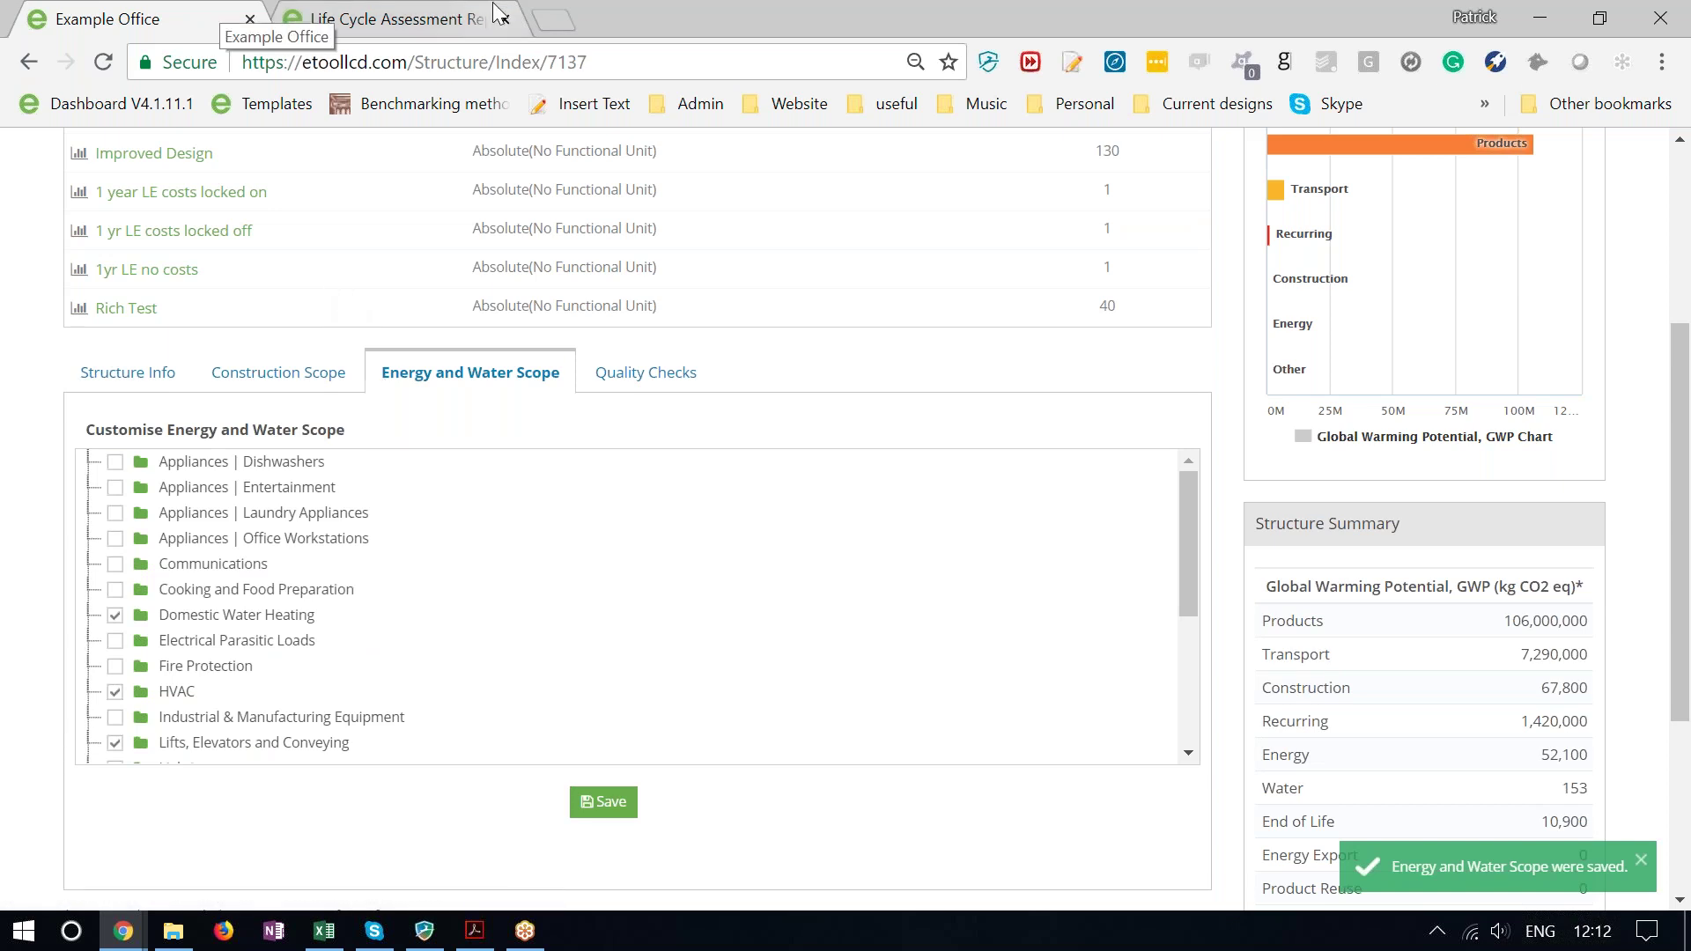
Switch to the Life Cycle Assessment report and examine its executive summary, Base Design performance, table of contents, introduction and study goal.
{"action": "left_click", "coordinate": [447, 18]}
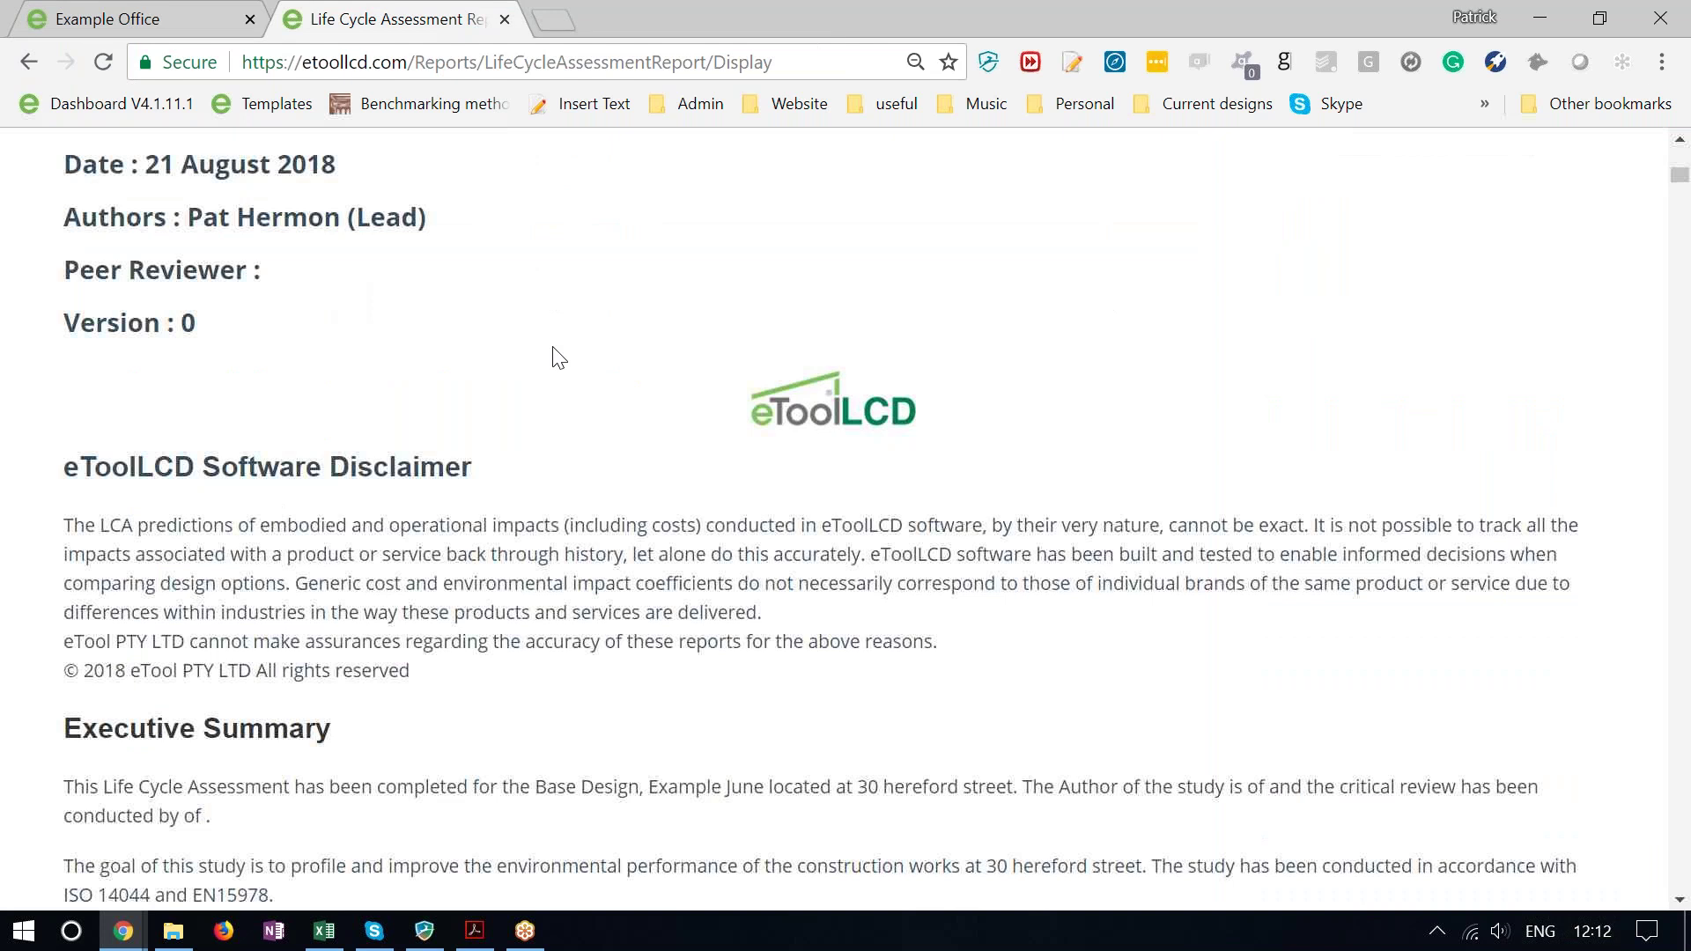
{"action": "scroll", "coordinate": [556, 357], "scroll_direction": "up", "scroll_amount": 2}
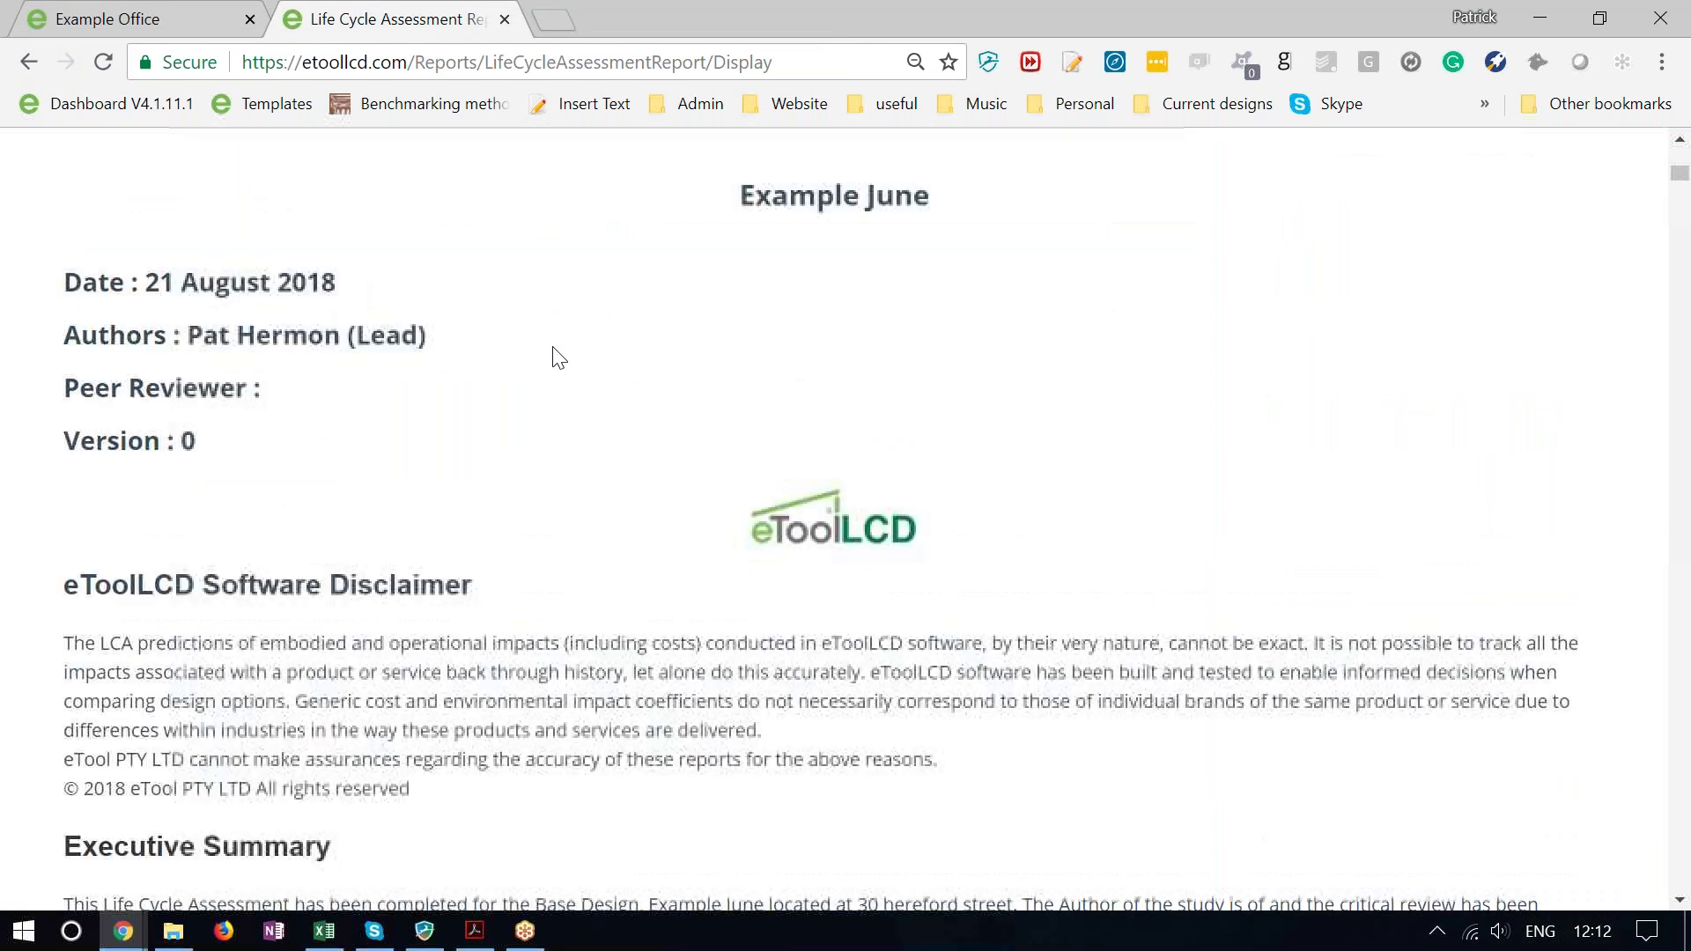
{"action": "scroll", "coordinate": [557, 357], "scroll_direction": "down", "scroll_amount": 15}
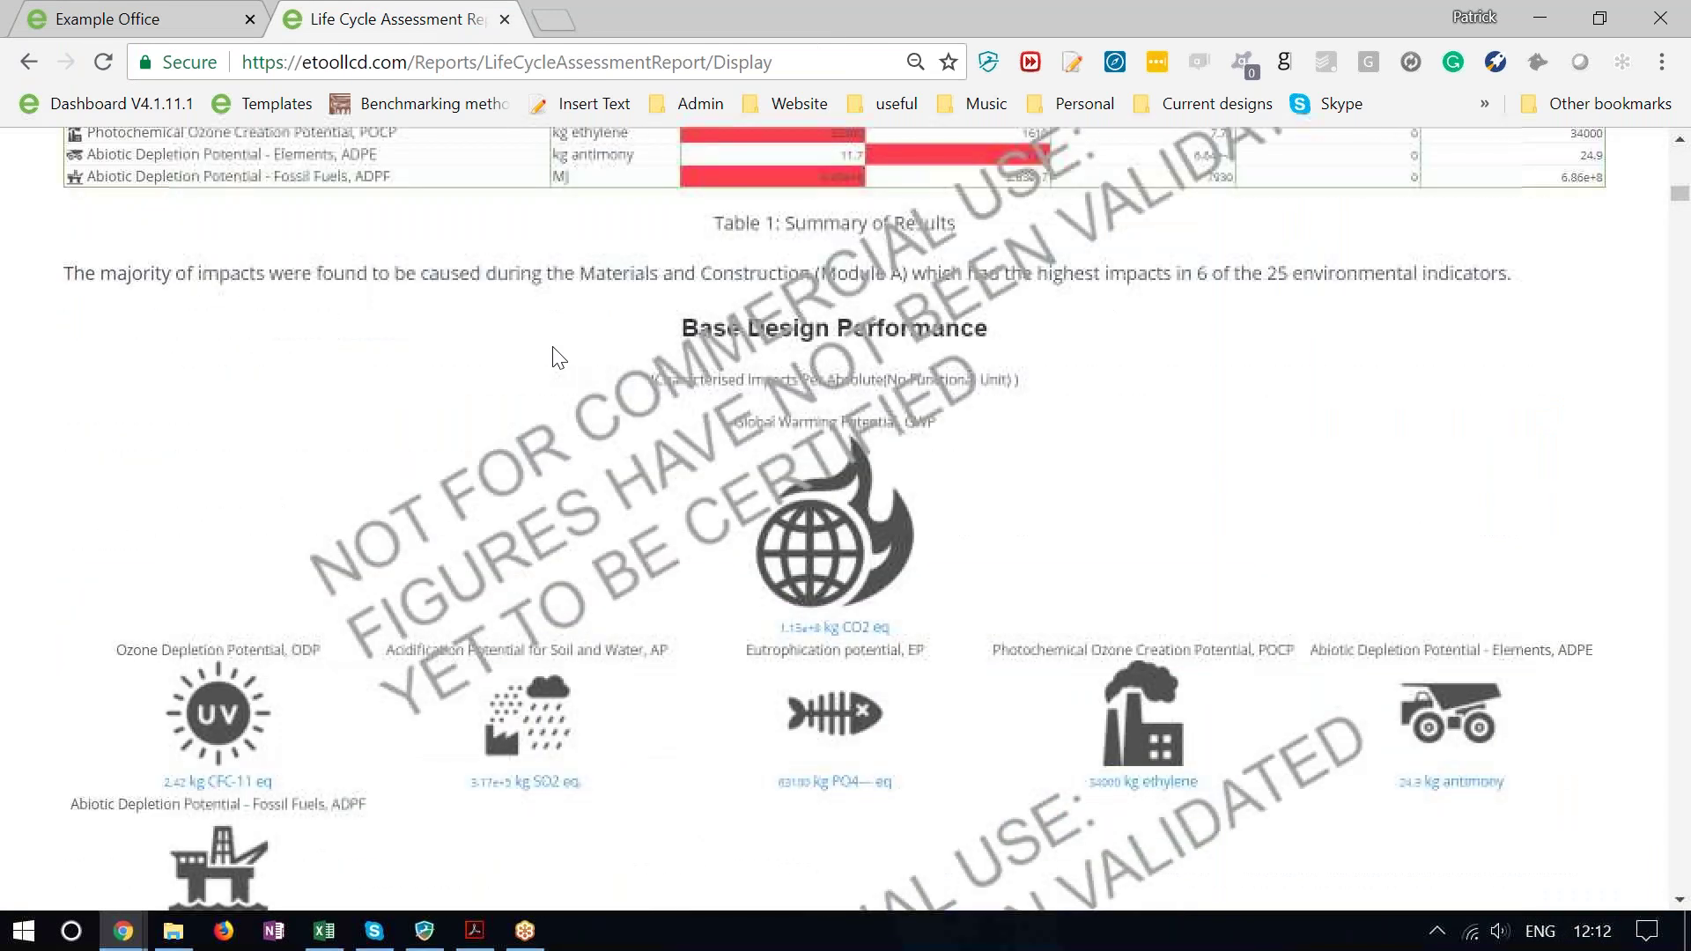
{"action": "scroll", "coordinate": [556, 357], "scroll_direction": "down", "scroll_amount": 3}
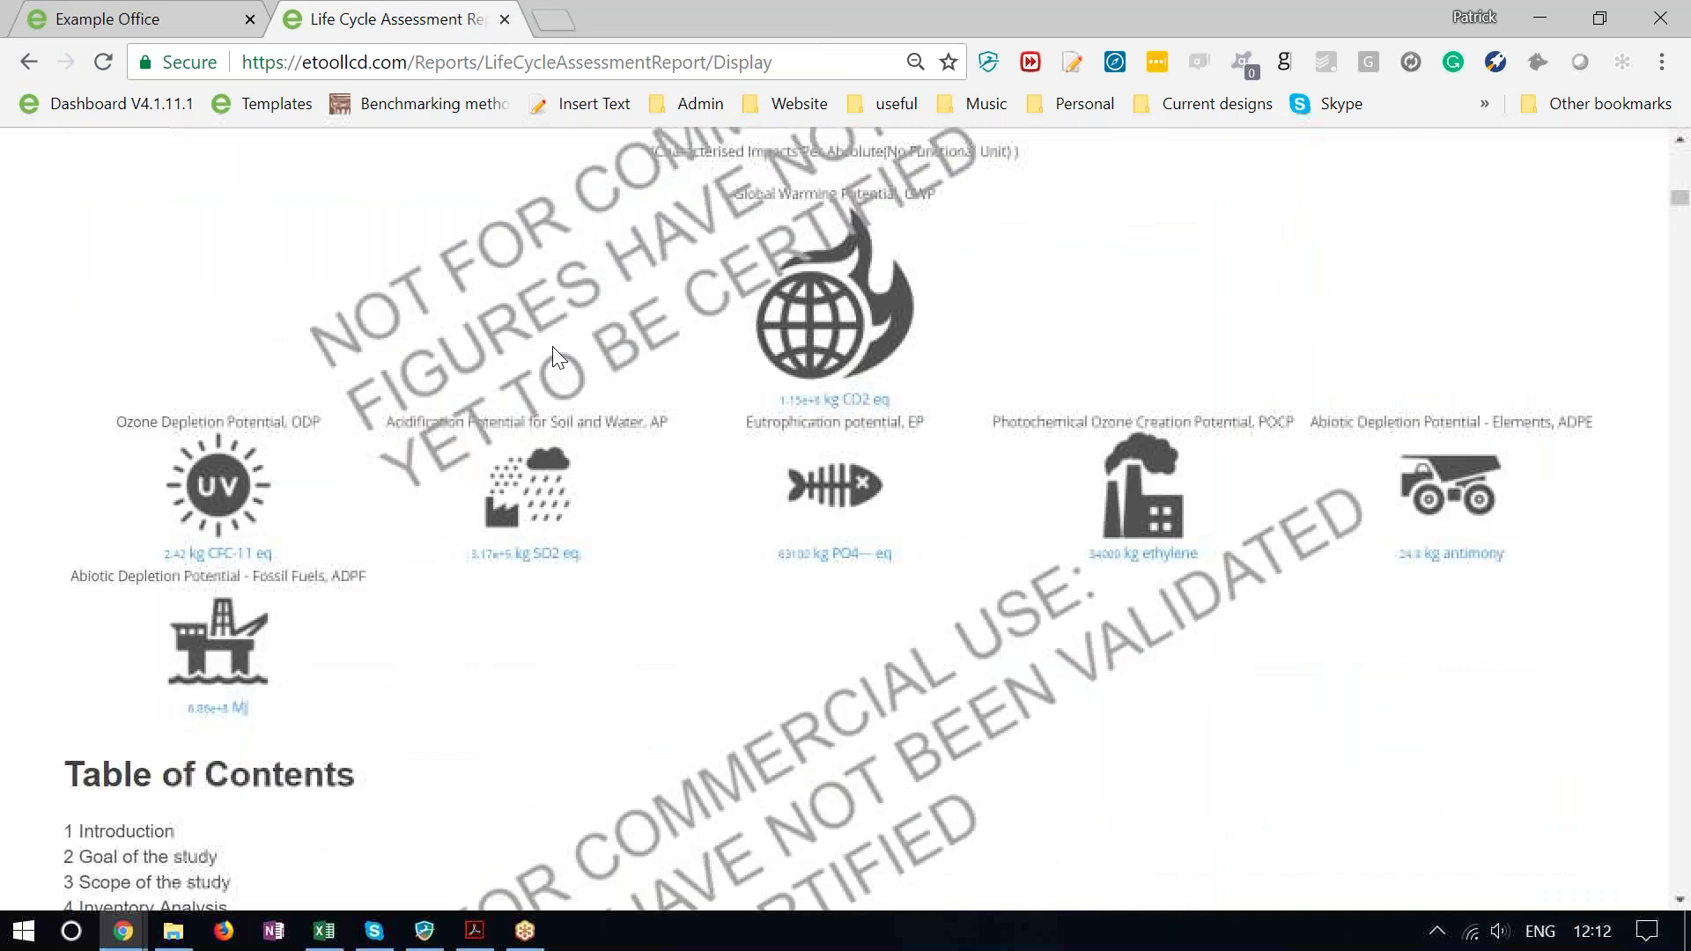
{"action": "scroll", "coordinate": [555, 352], "scroll_direction": "down", "scroll_amount": 2}
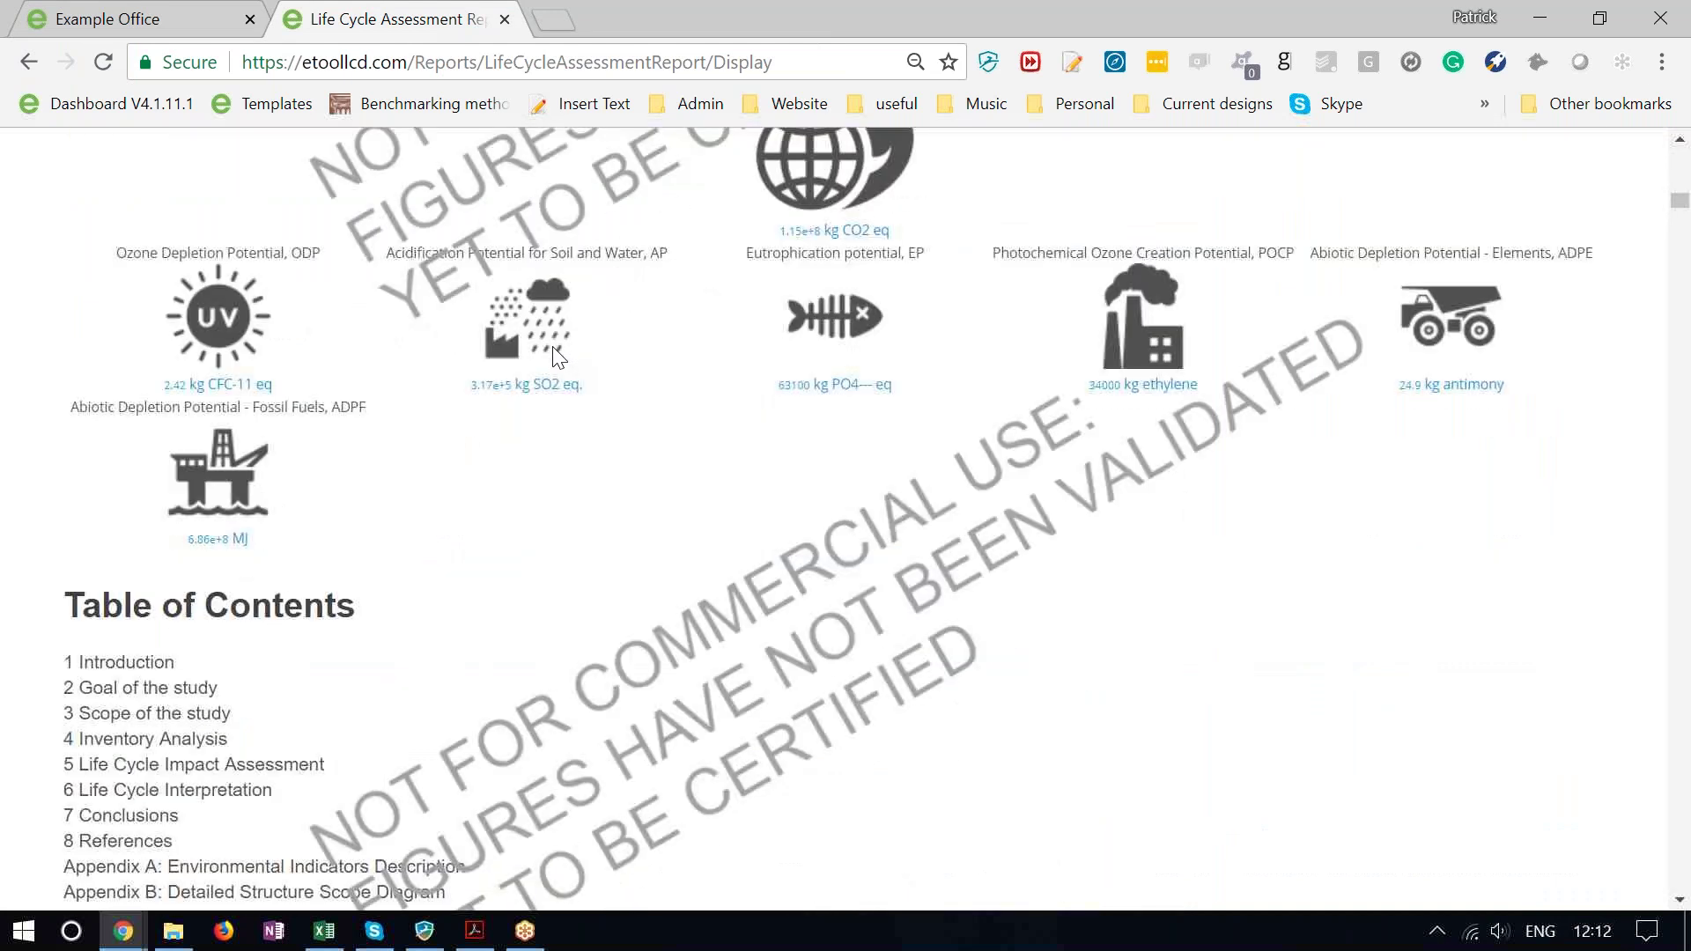
{"action": "scroll", "coordinate": [556, 355], "scroll_direction": "down", "scroll_amount": 6}
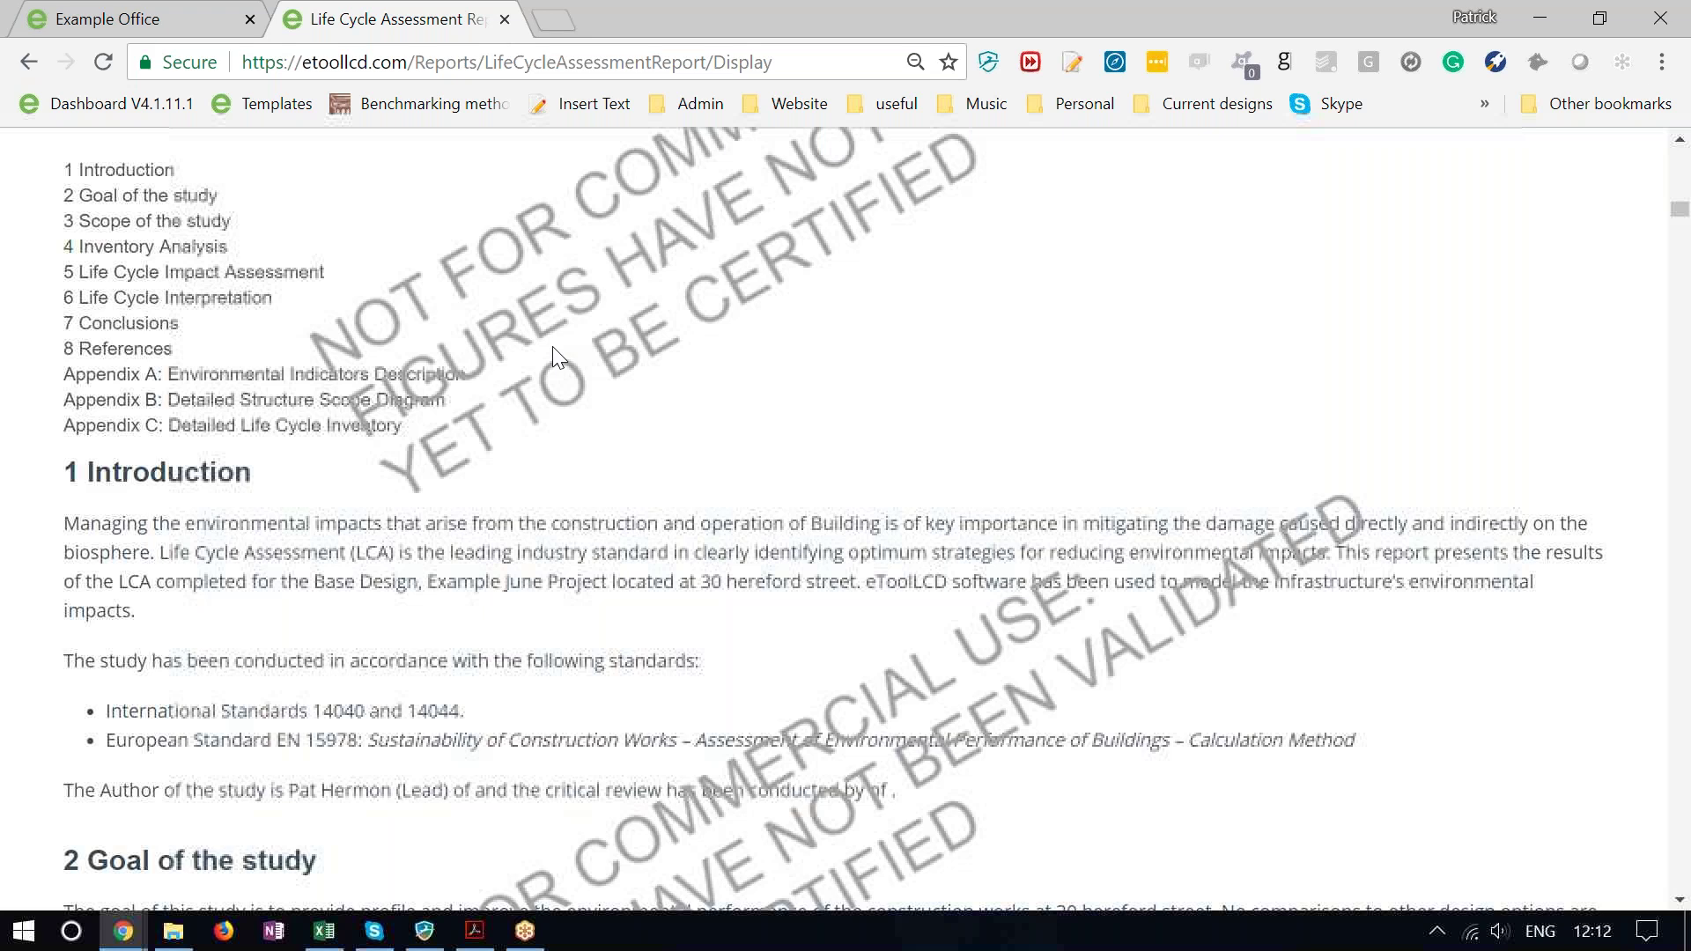
{"action": "scroll", "coordinate": [557, 356], "scroll_direction": "down", "scroll_amount": 3}
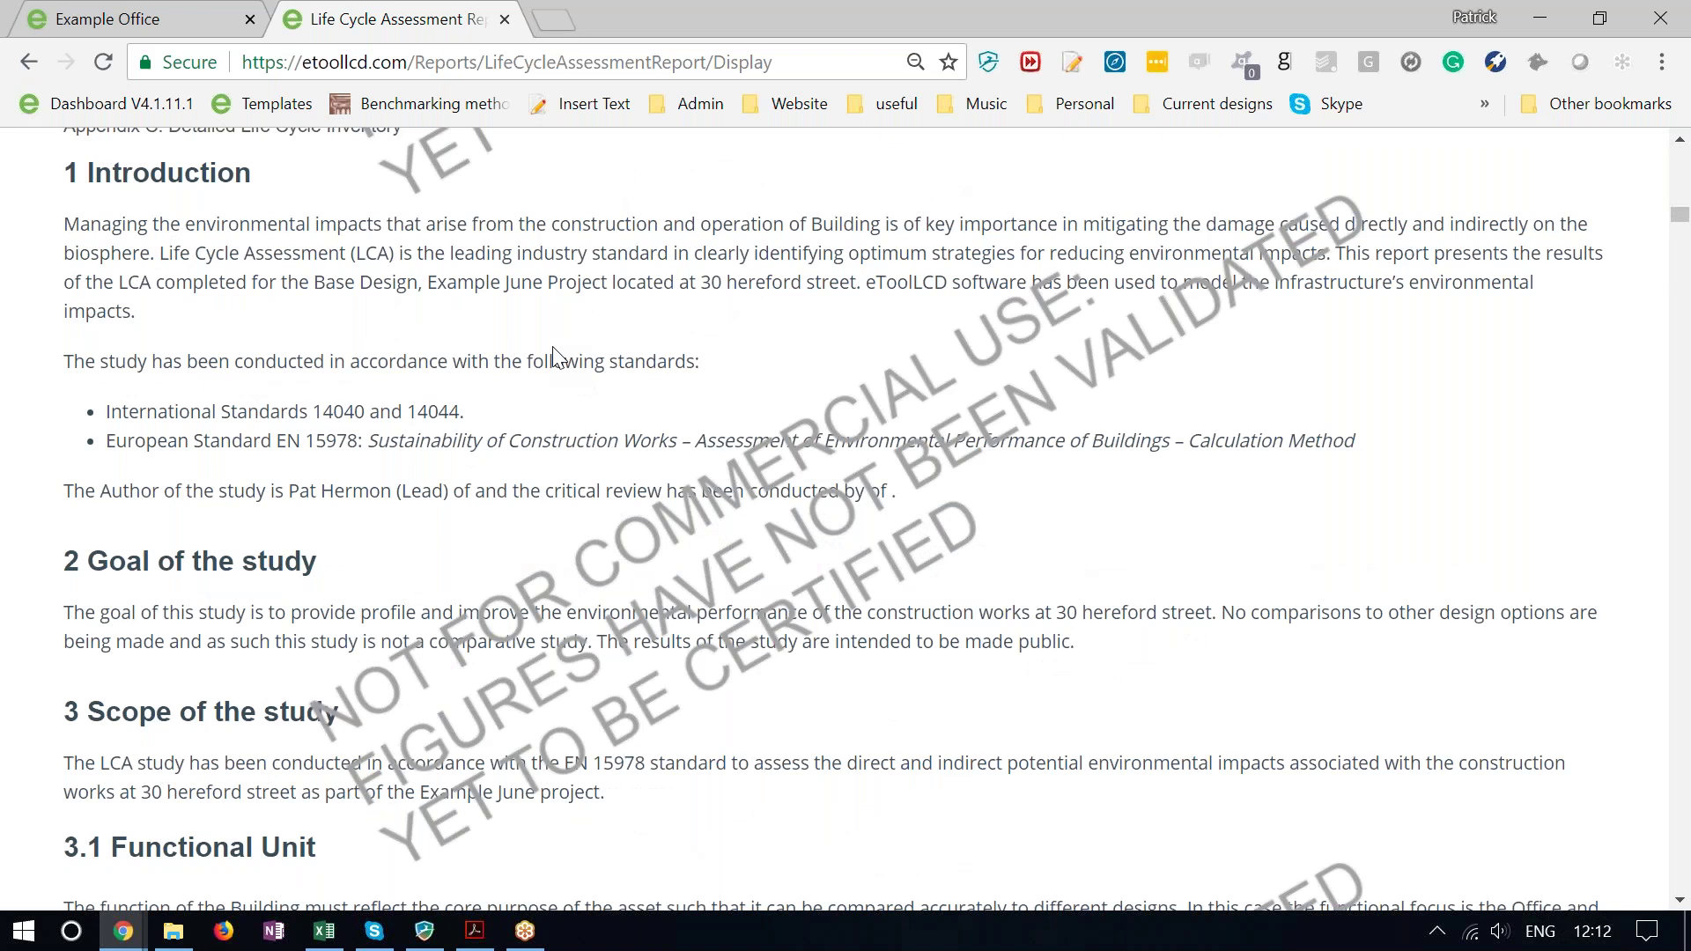
Examine the report's environmental indicators, design characteristics and structural and operational scope tables, and return to the Example Office structure.
{"action": "scroll", "coordinate": [264, 666], "scroll_direction": "down", "scroll_amount": 15}
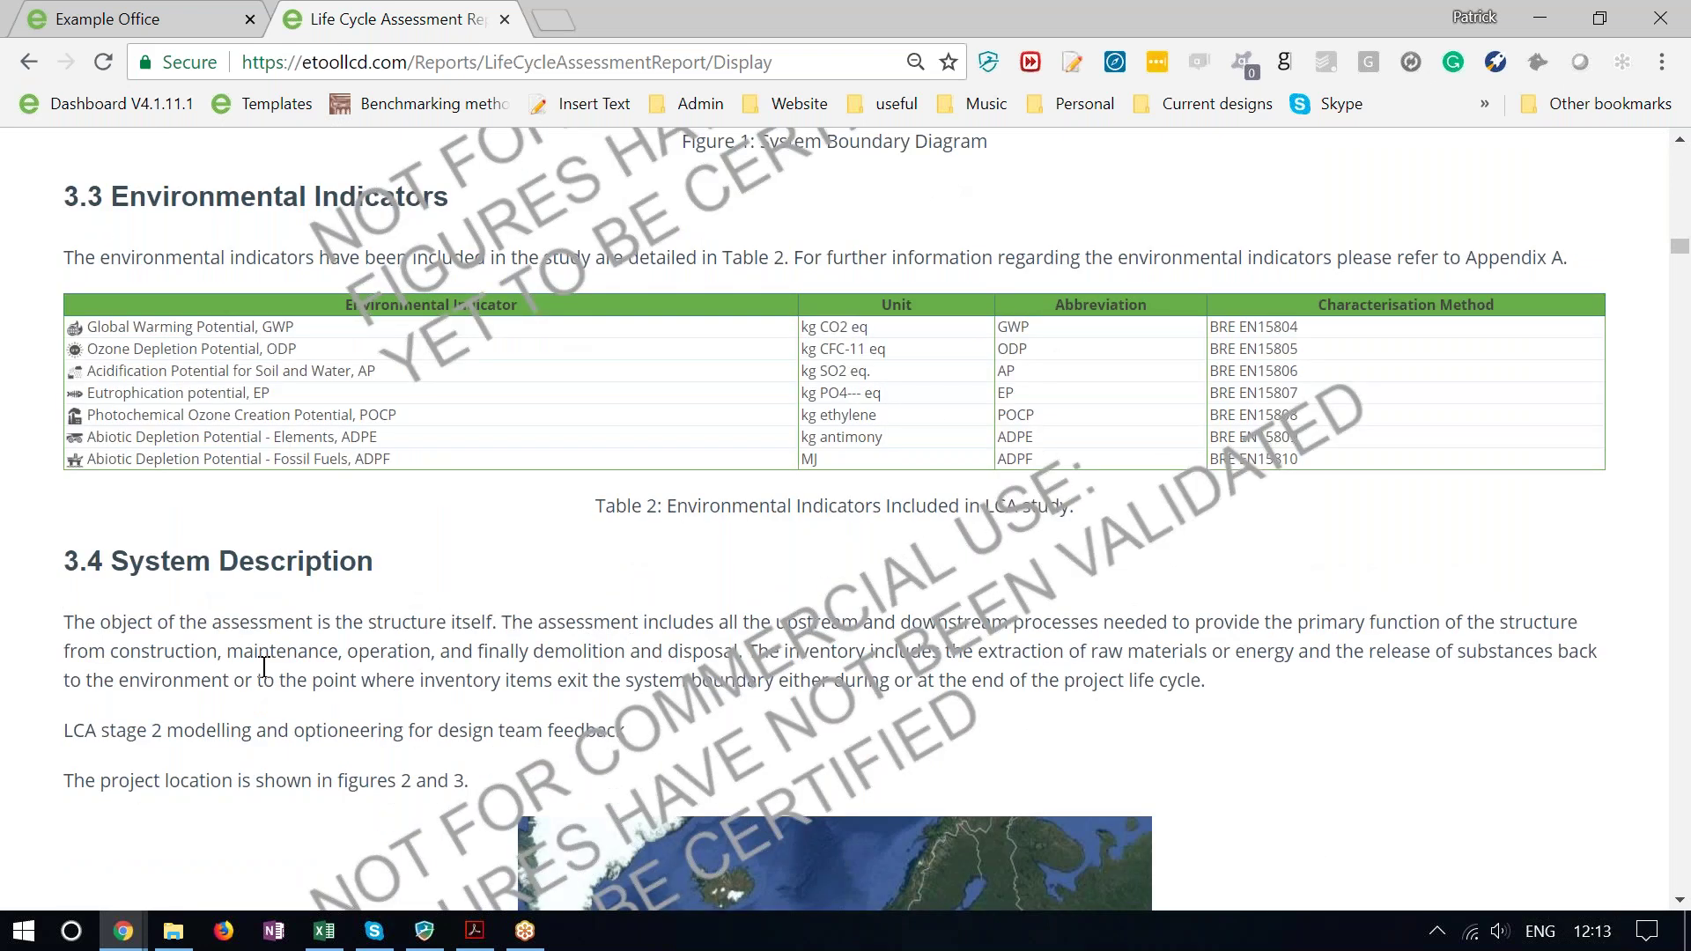
{"action": "scroll", "coordinate": [264, 666], "scroll_direction": "down", "scroll_amount": 10}
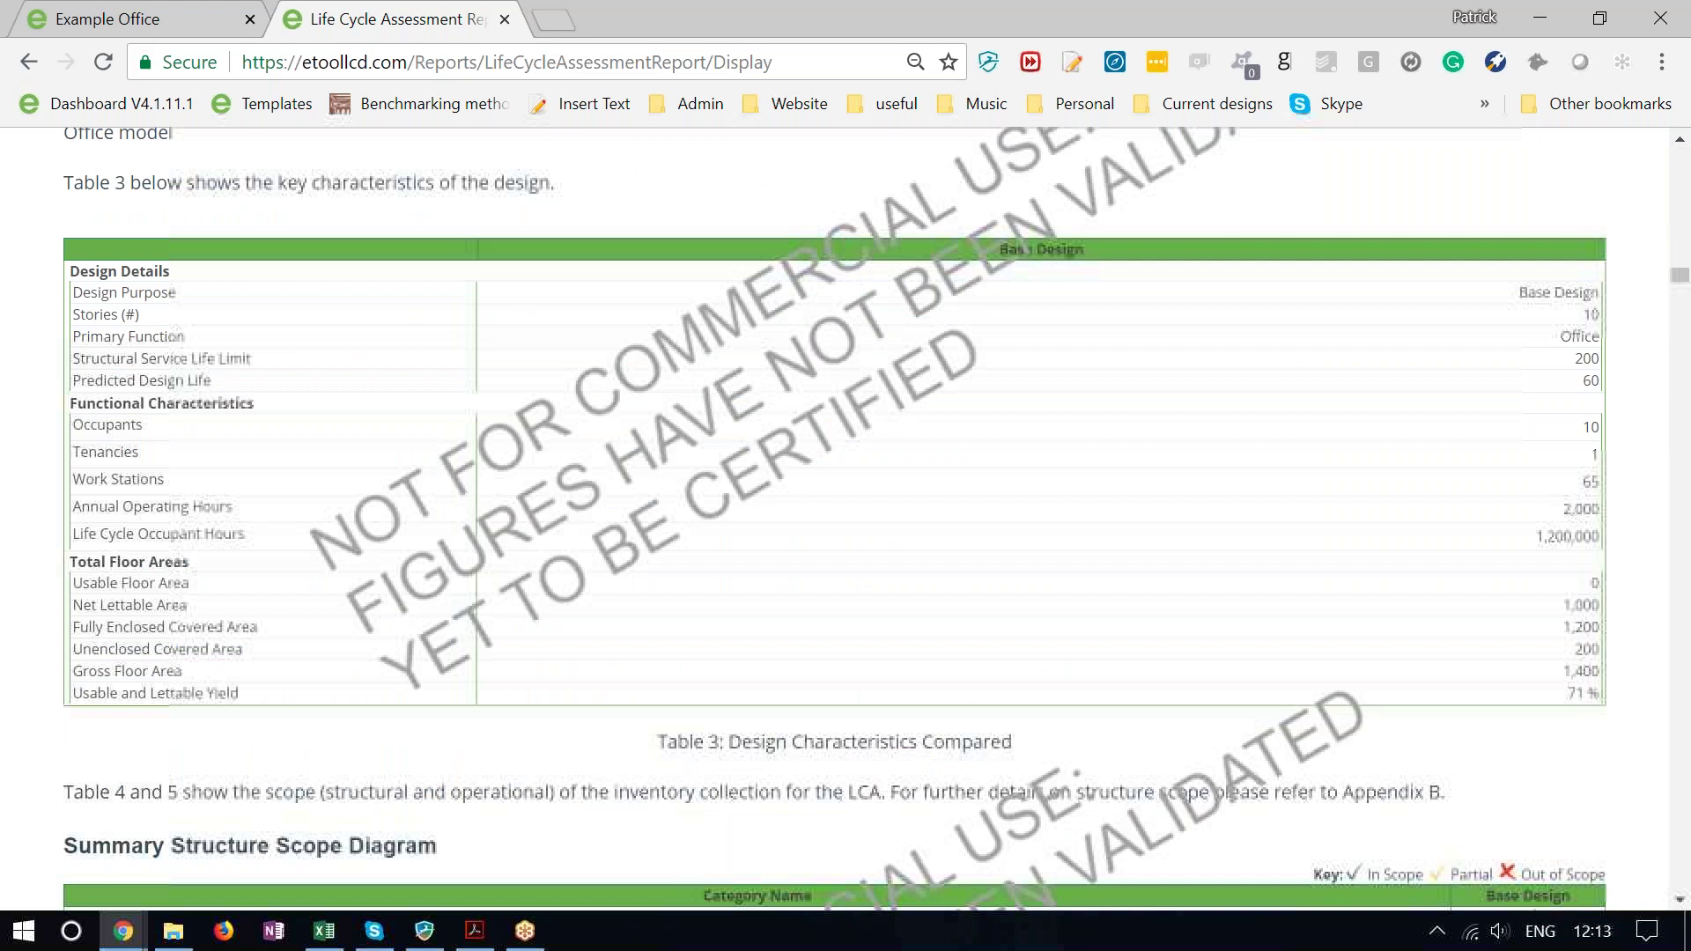
{"action": "scroll", "coordinate": [846, 520], "scroll_direction": "down", "scroll_amount": 7}
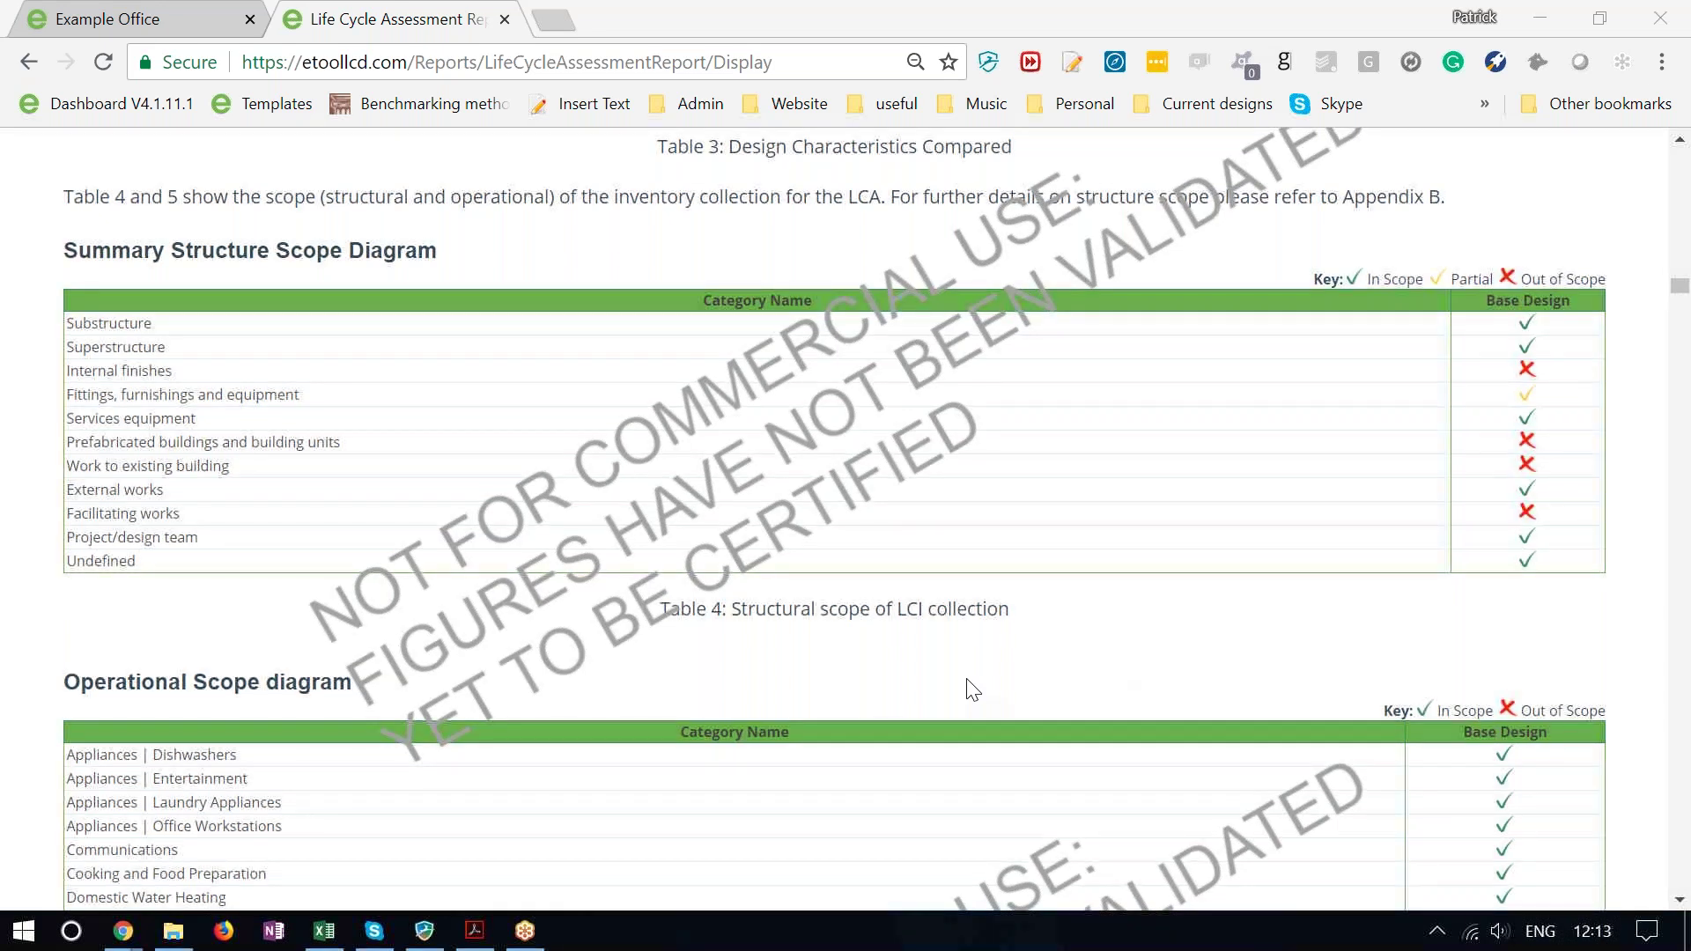
{"action": "scroll", "coordinate": [971, 689], "scroll_direction": "down", "scroll_amount": 3}
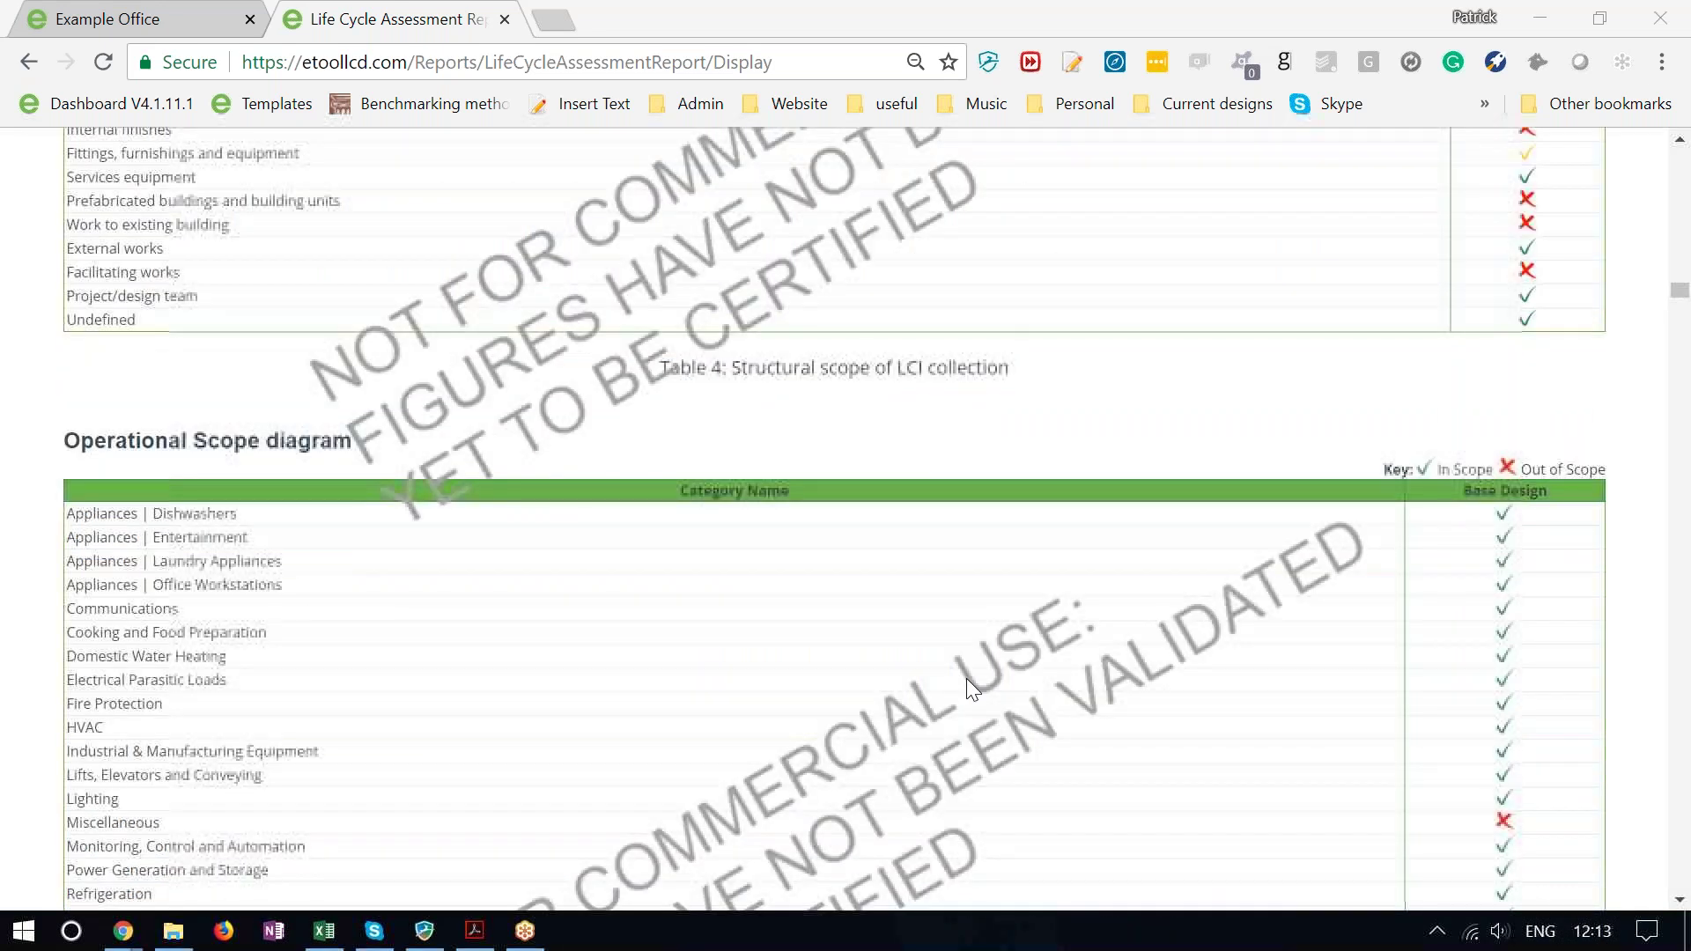
{"action": "scroll", "coordinate": [968, 686], "scroll_direction": "down", "scroll_amount": 3}
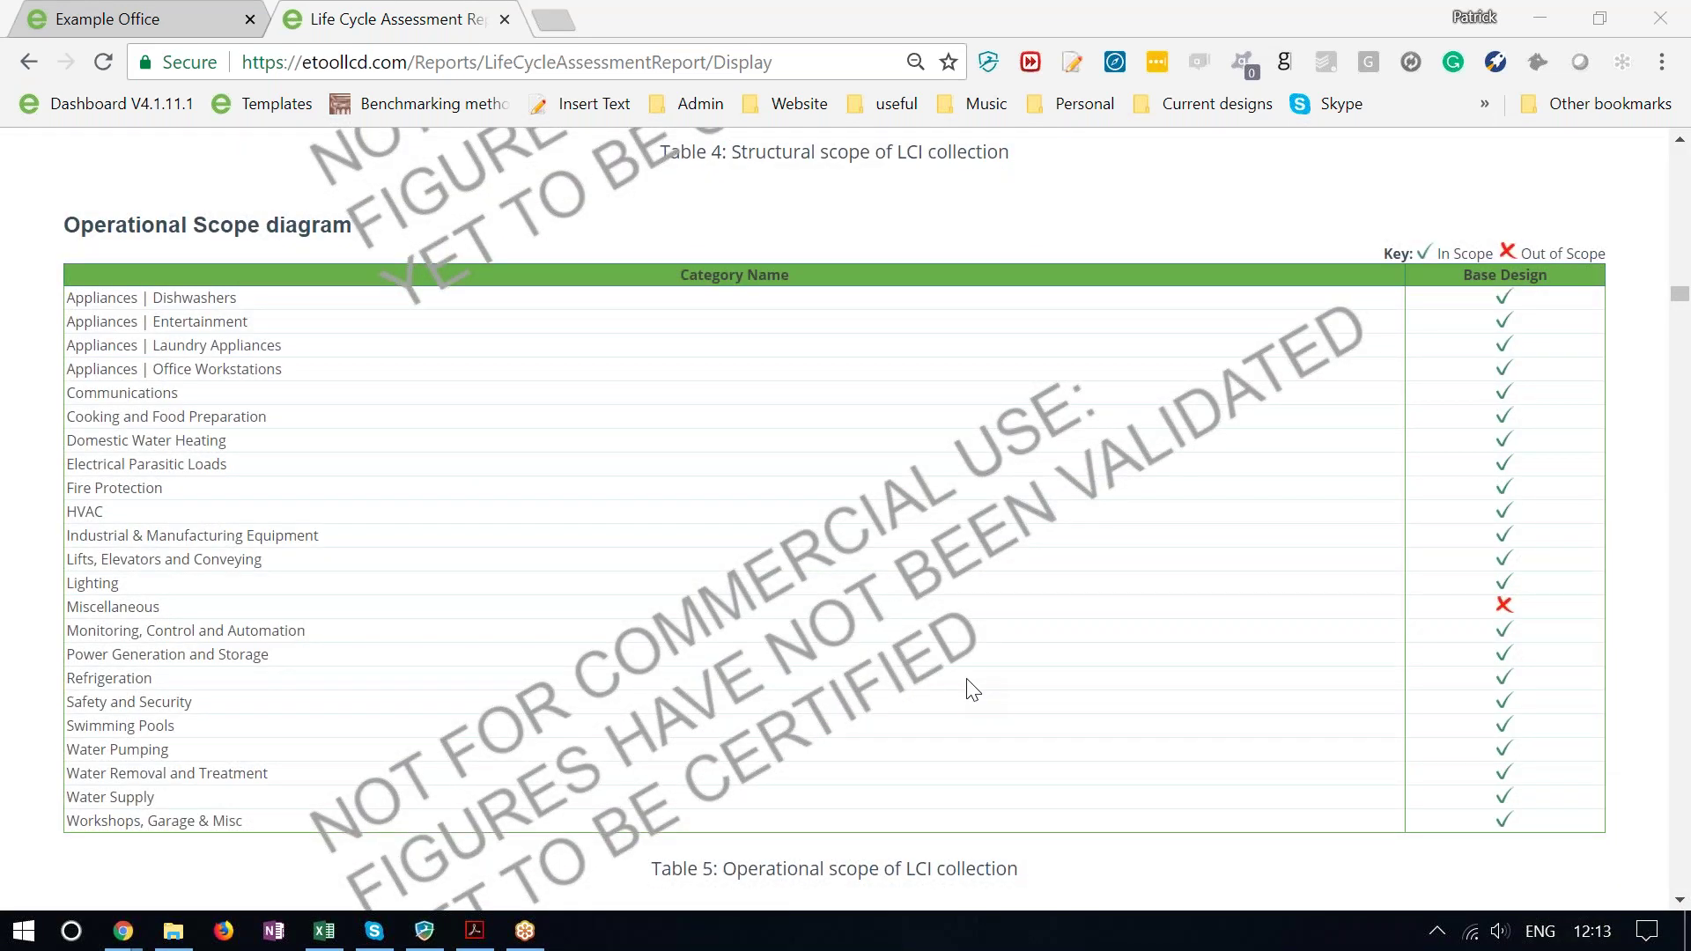
{"action": "scroll", "coordinate": [971, 690], "scroll_direction": "down", "scroll_amount": 4}
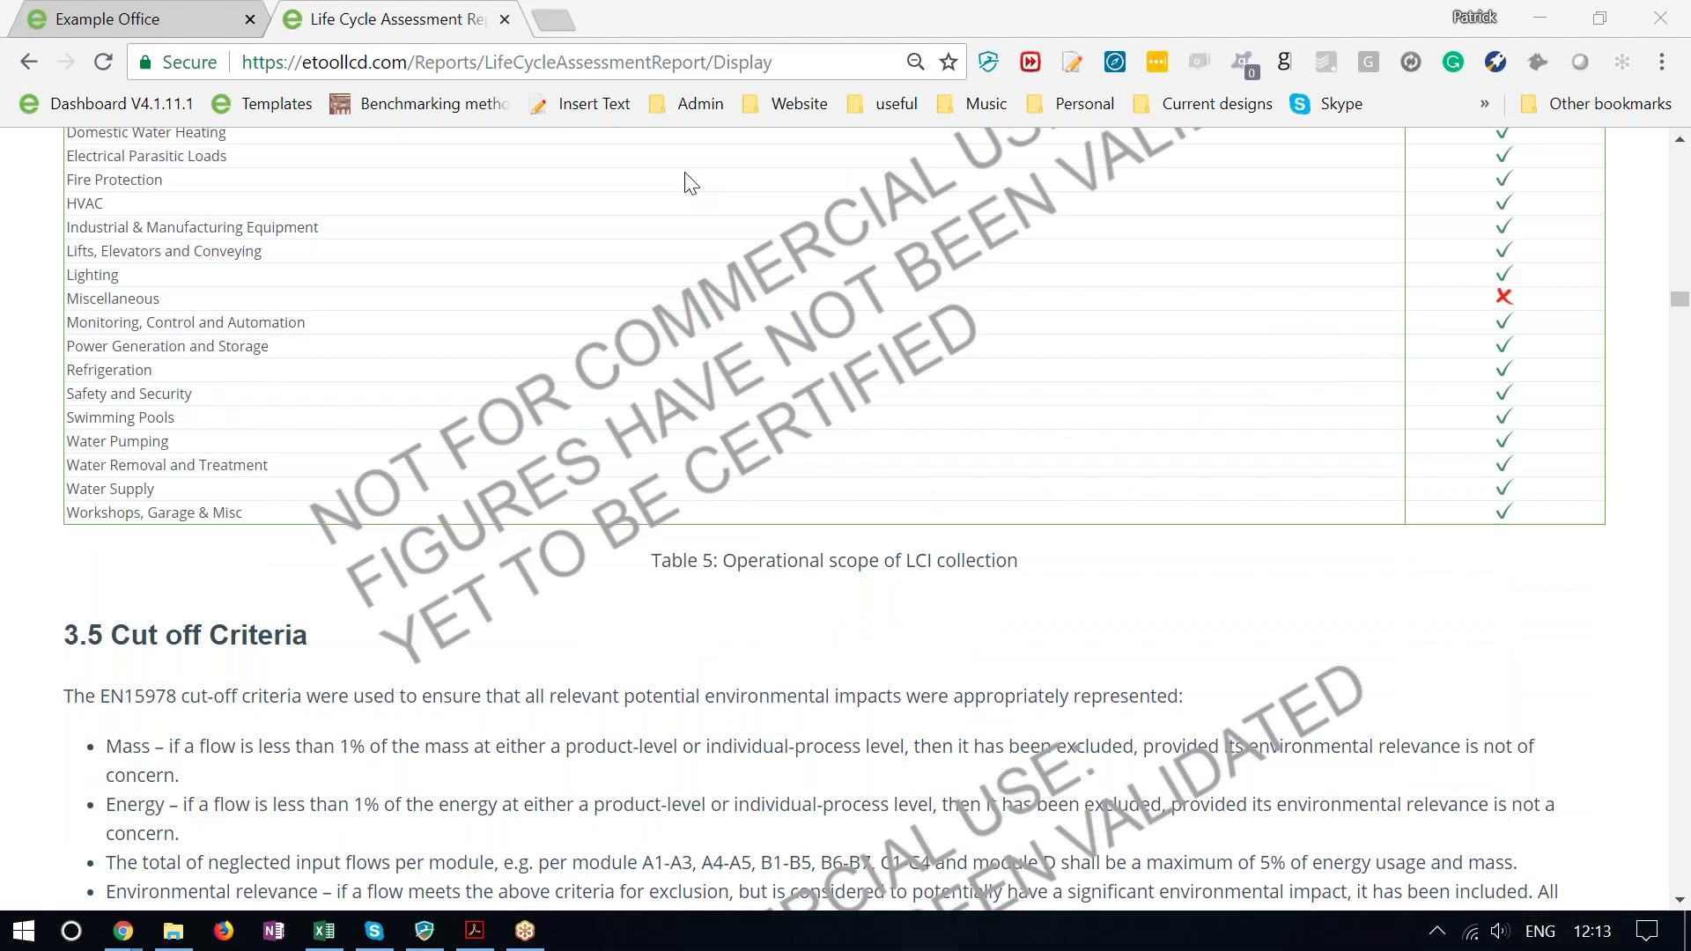
{"action": "key", "text": "ctrl+shift+Tab"}
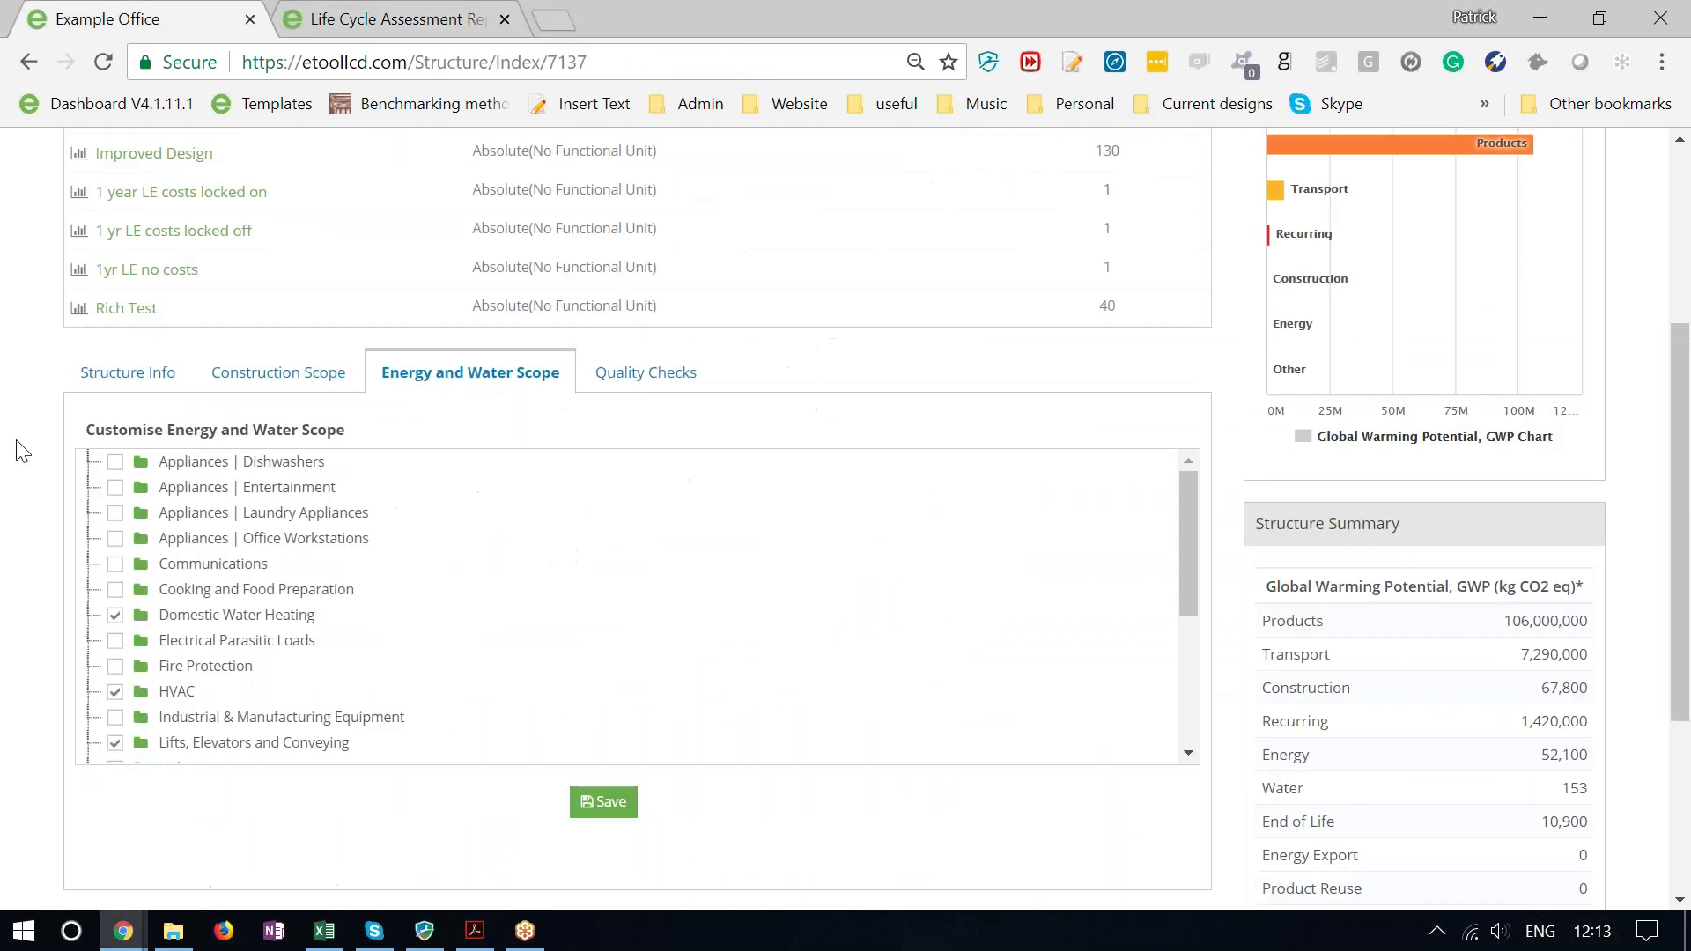
{"action": "scroll", "coordinate": [1472, 649], "scroll_direction": "up", "scroll_amount": 2}
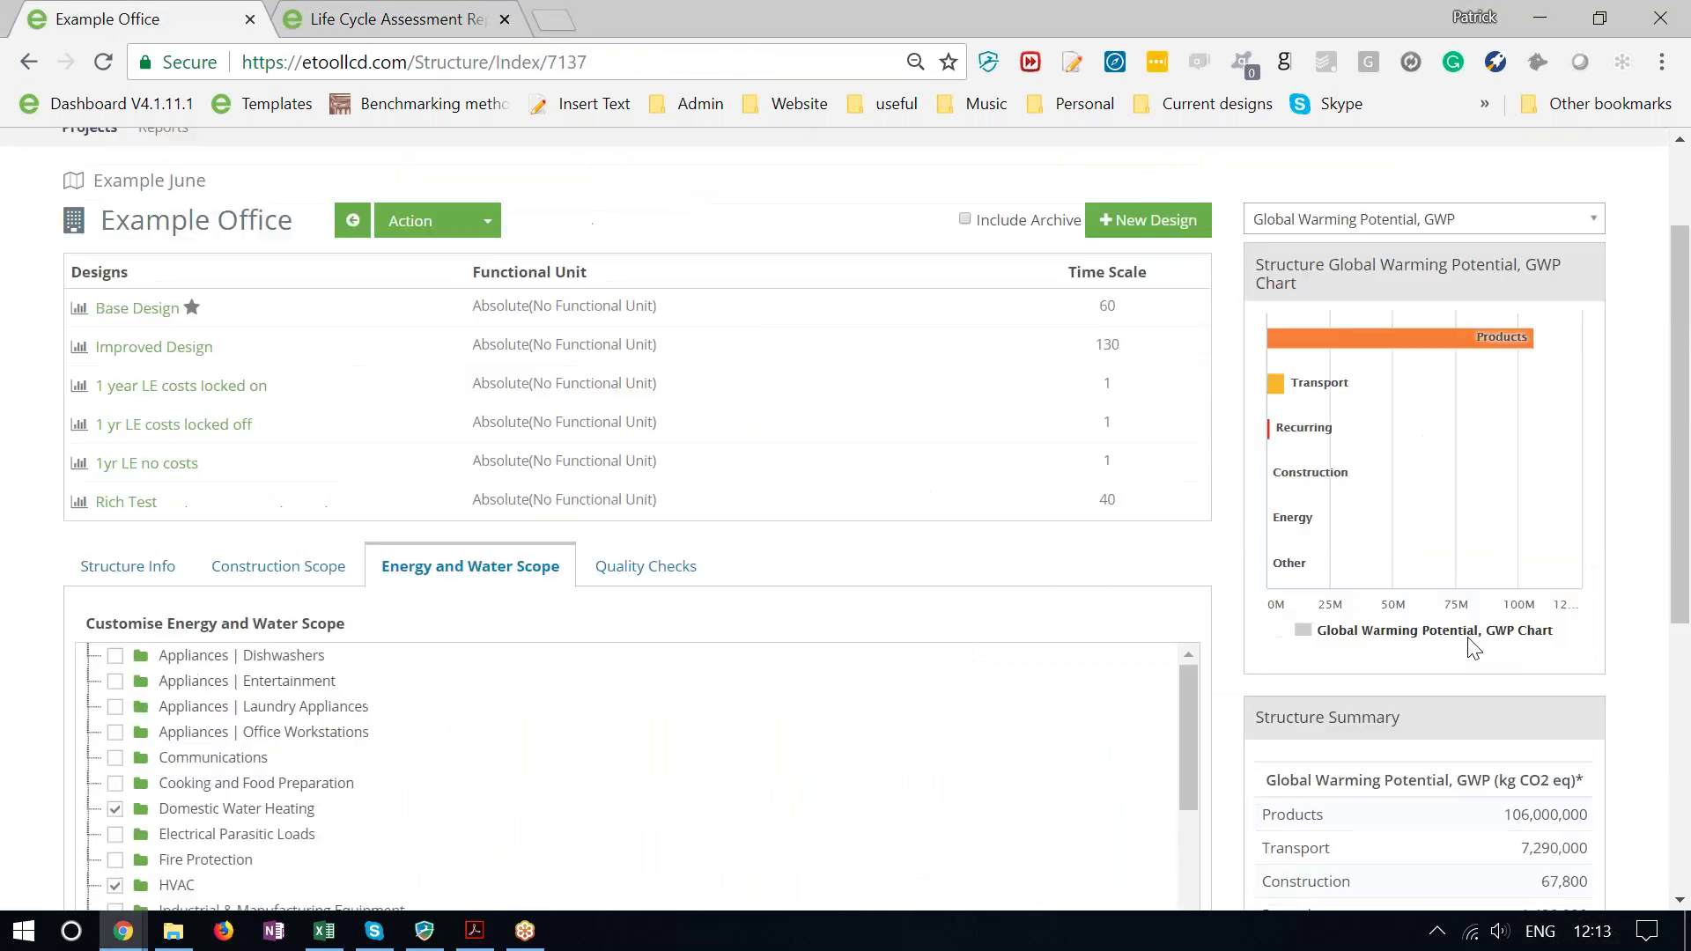